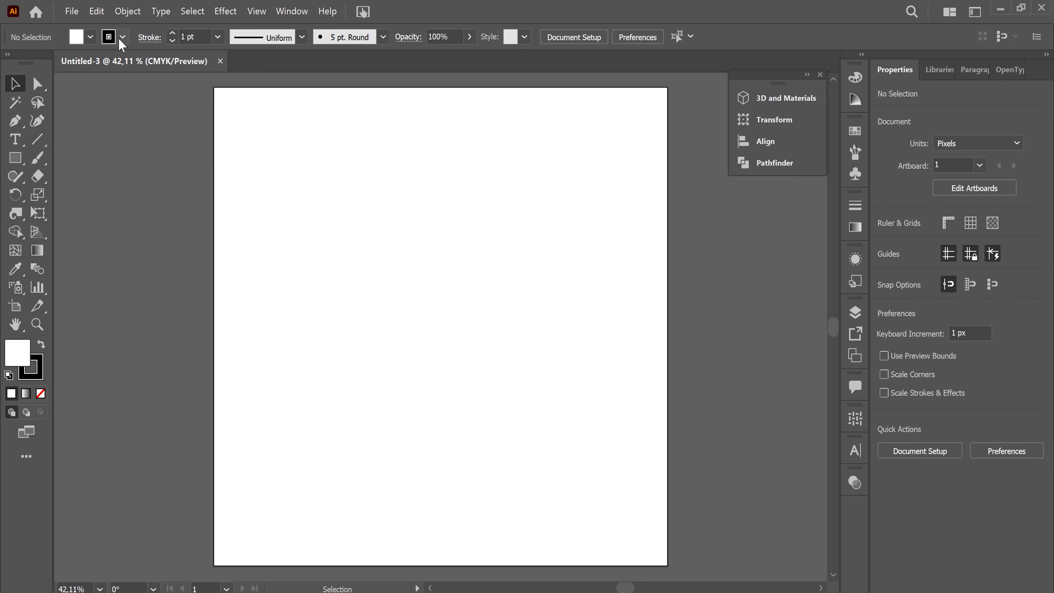
- Set the stroke colour to orange and the fill to light orange
left_click(120, 37)
left_click(144, 63)
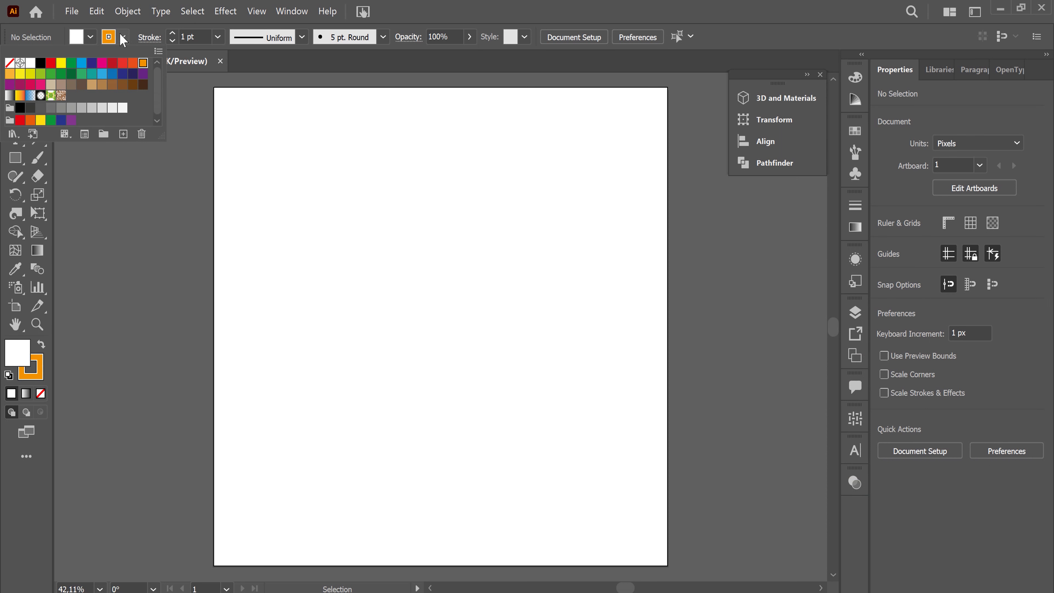
left_click(87, 38)
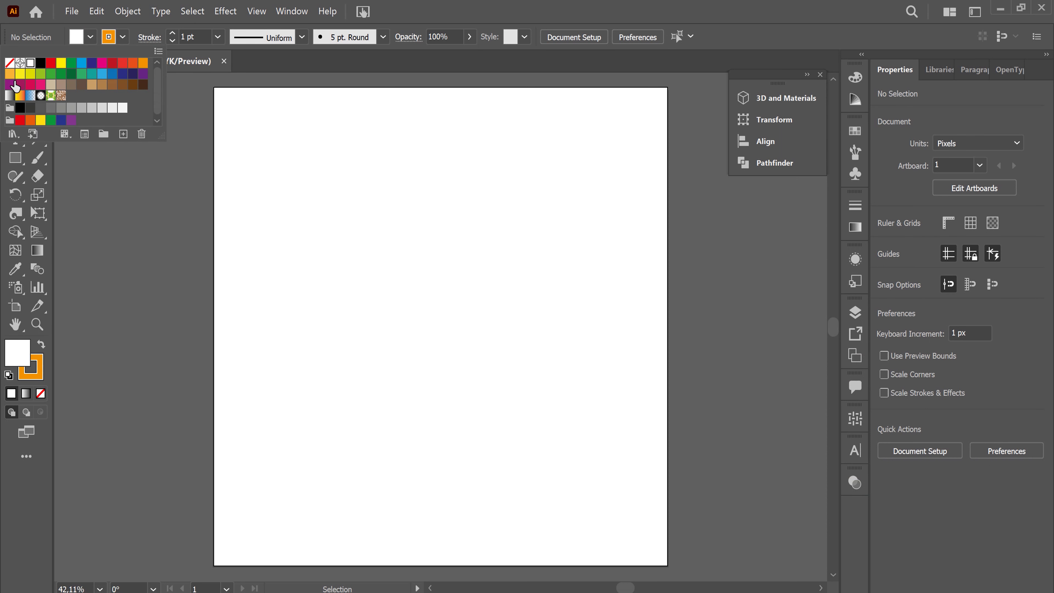
left_click(9, 74)
left_click(78, 37)
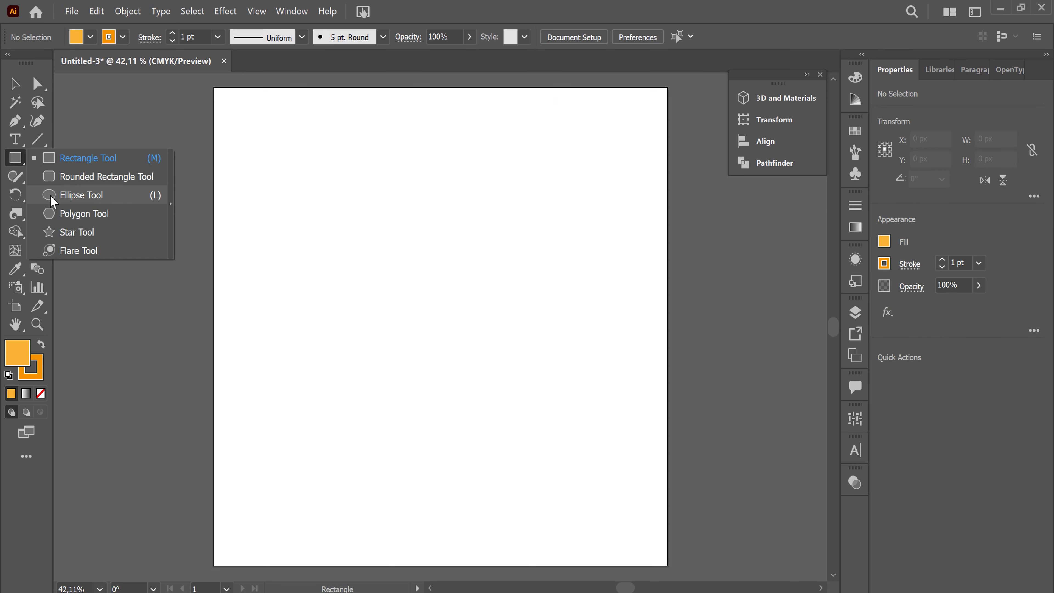
- Draw a 225 px circle near the top of the artboard with a 10 pt stroke
left_click_drag(18, 162, 71, 192)
left_click_drag(280, 162, 381, 270)
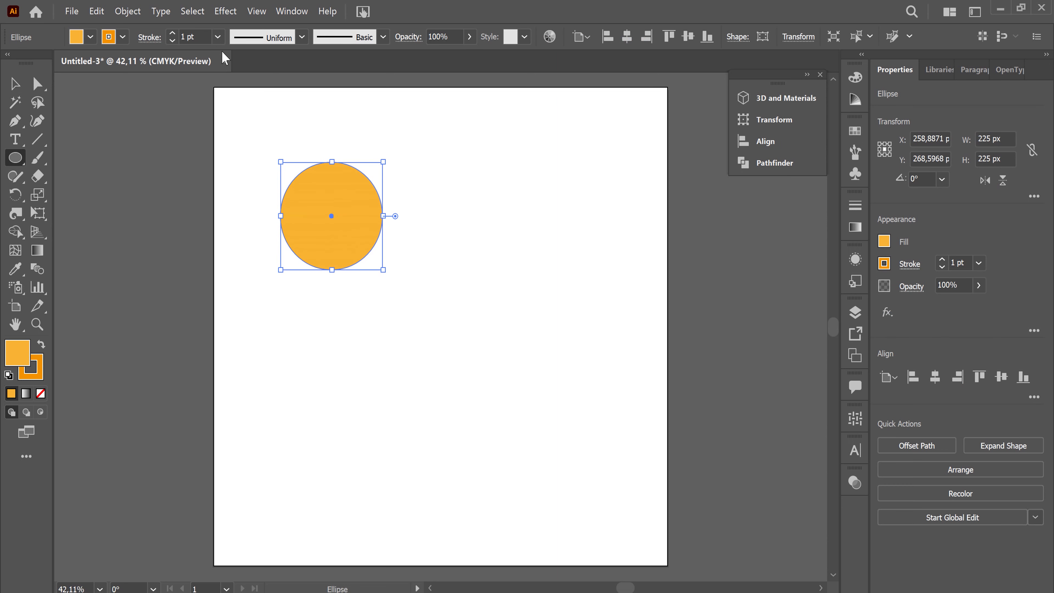
left_click(218, 37)
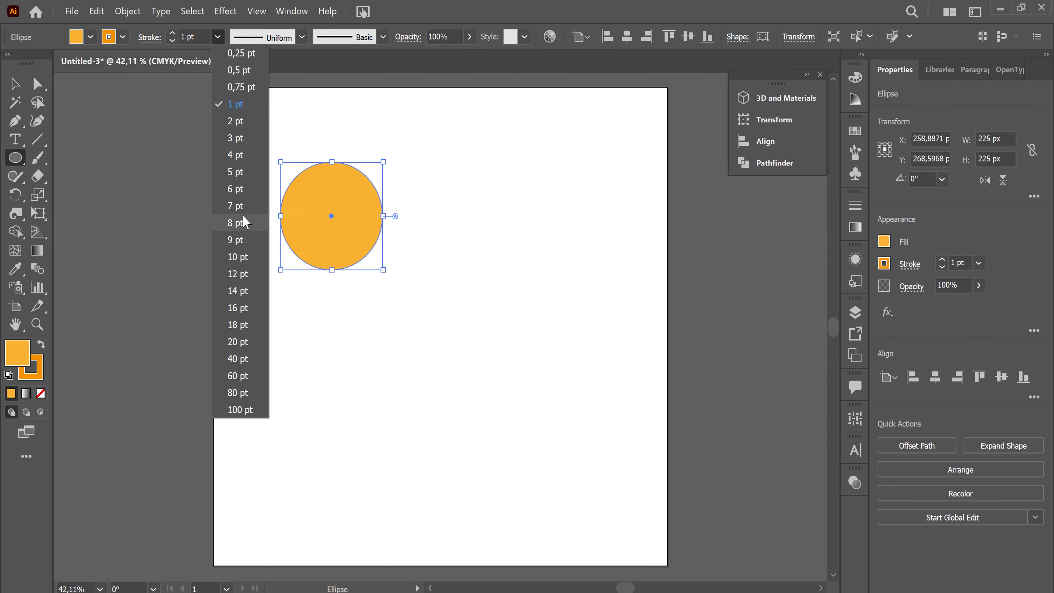
left_click(239, 205)
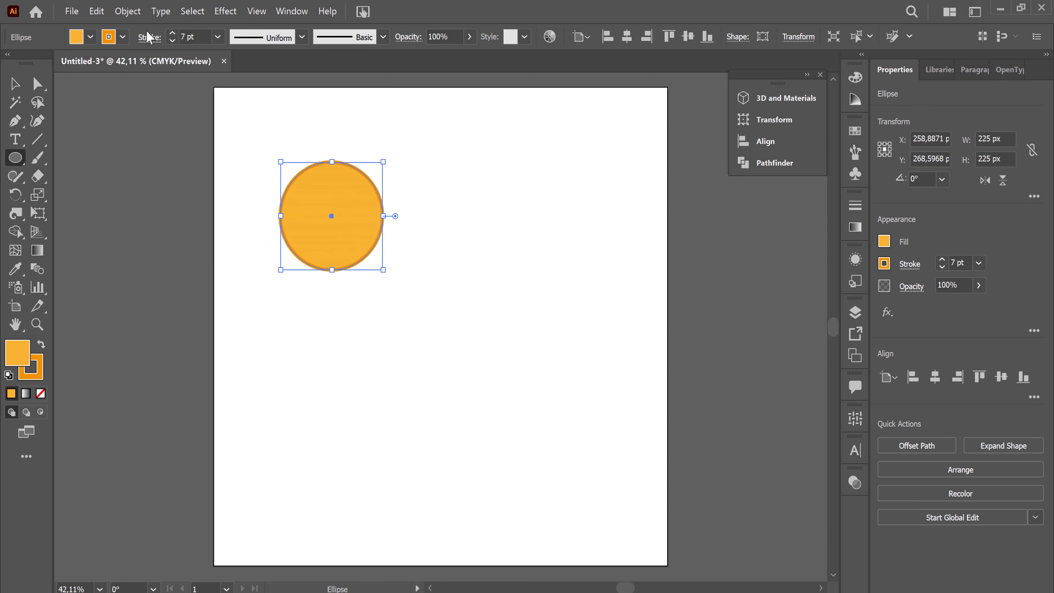
left_click(217, 37)
key("Escape")
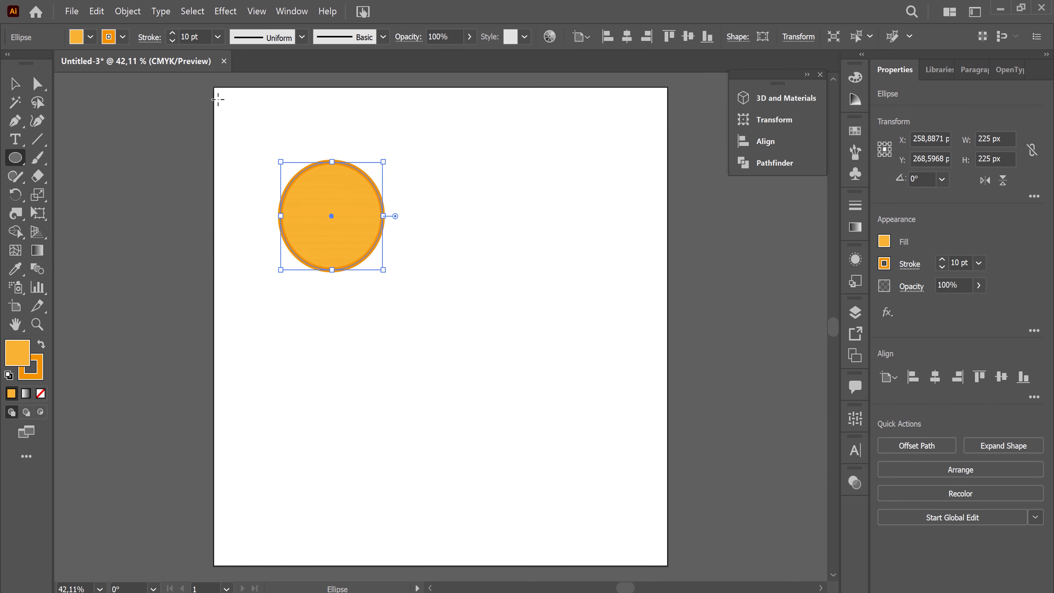
left_click(217, 37)
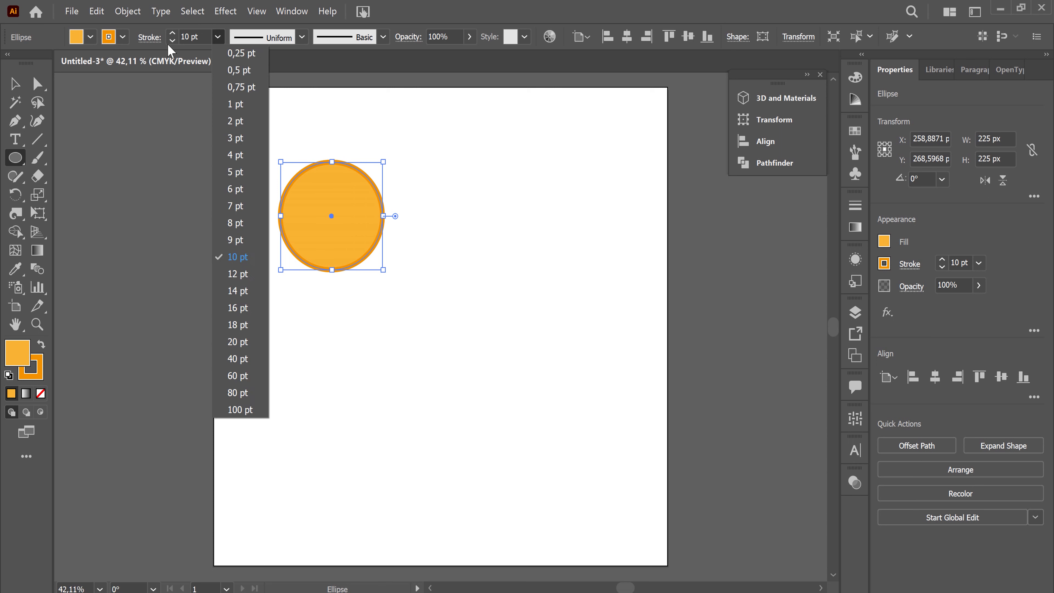
key("Escape")
- Nudge the circle slightly up and to the right
key("v")
left_click(414, 314)
left_click(369, 235)
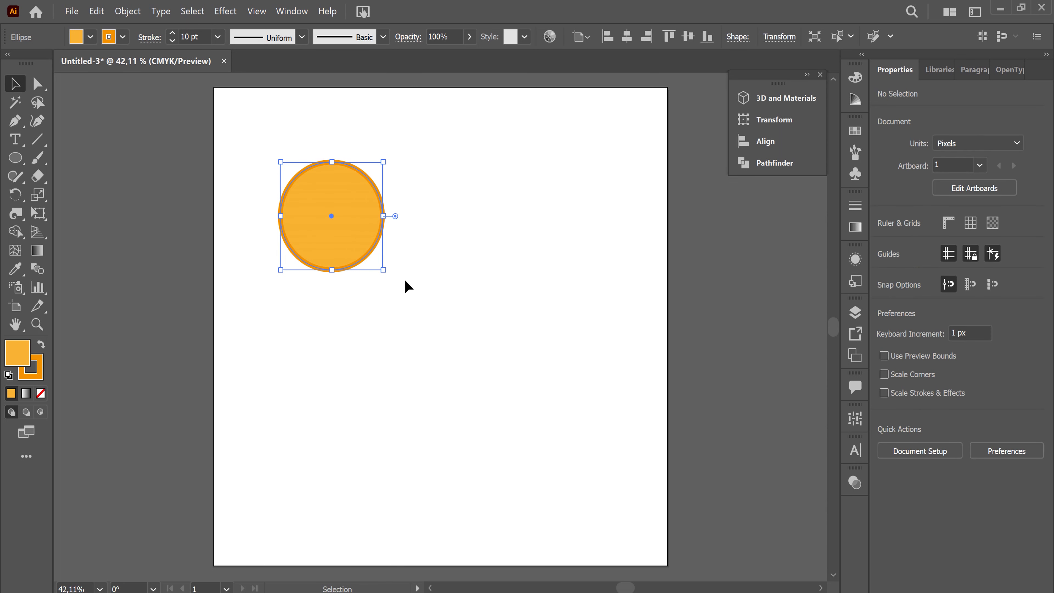
left_click_drag(358, 252, 373, 240)
left_click(421, 313)
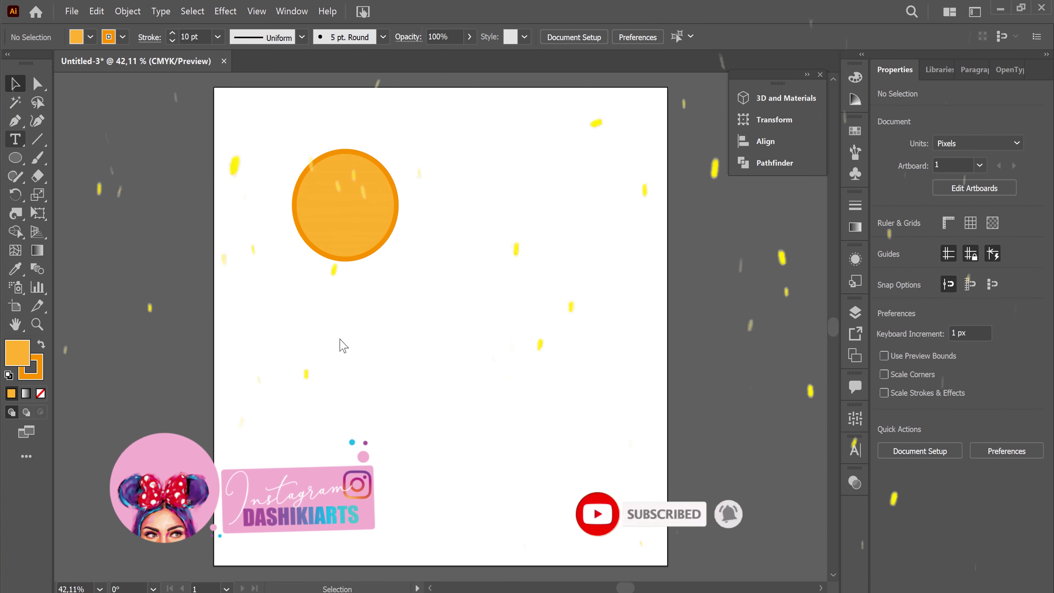
- Place a letter S text object below the circle
left_click(343, 328)
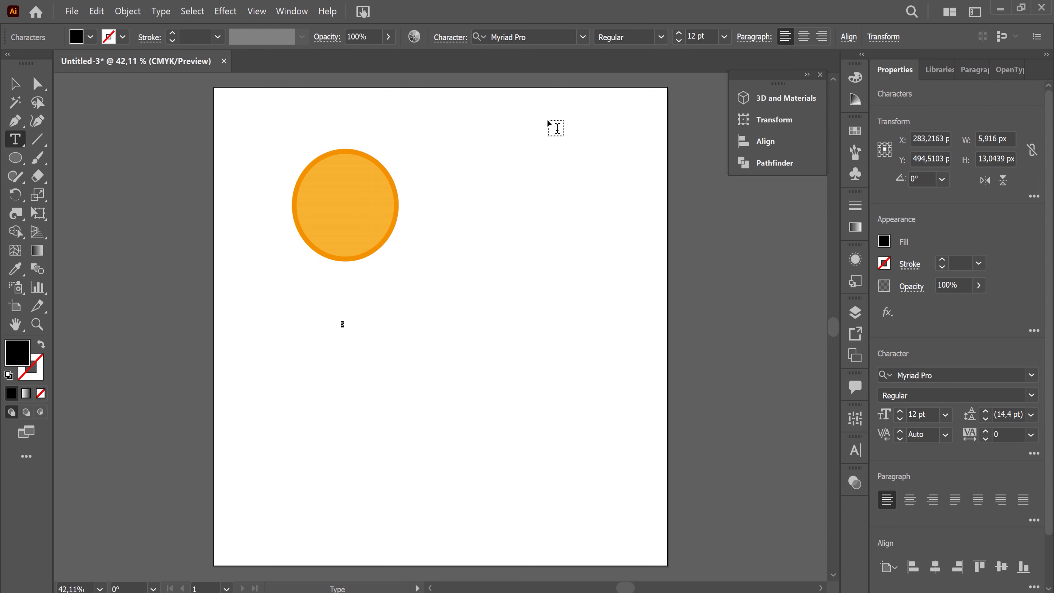
left_click(723, 37)
left_click(743, 308)
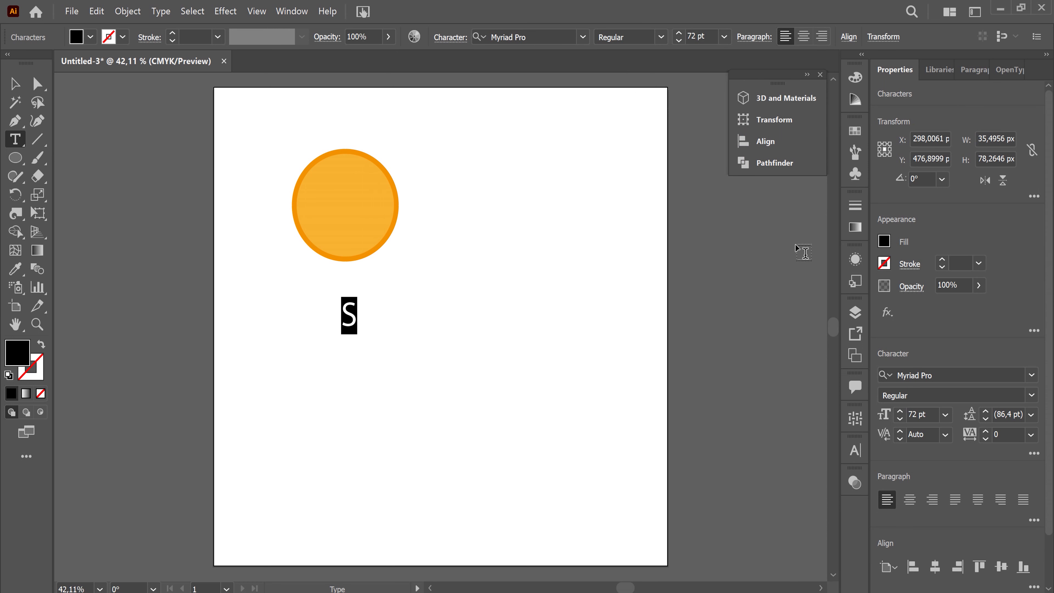
left_click(16, 87)
left_click(415, 401)
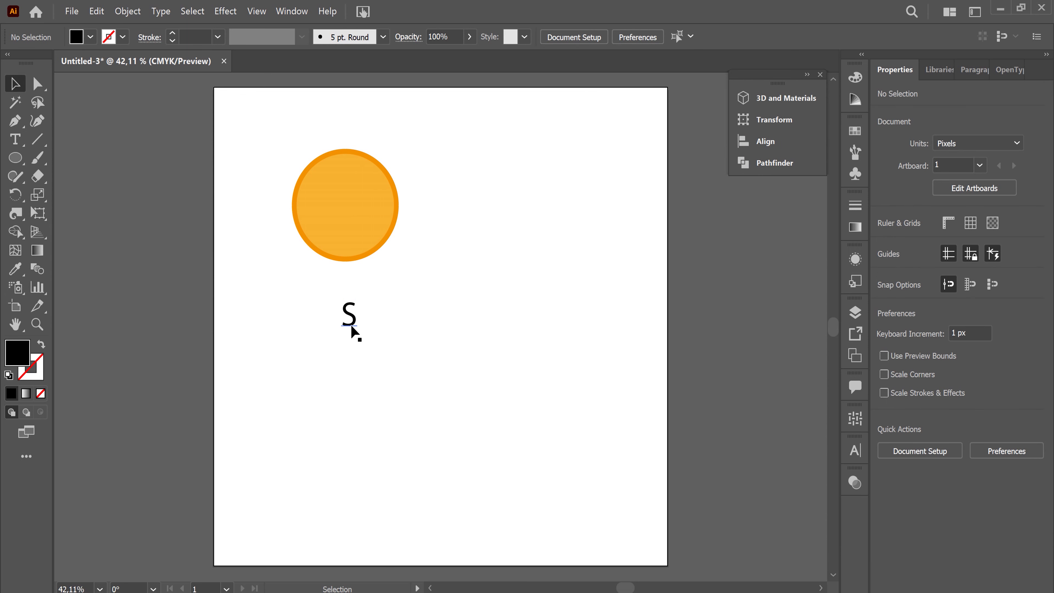
left_click(351, 326)
- Set the letter S to a 150 pt font size
key("t")
double_click(351, 314)
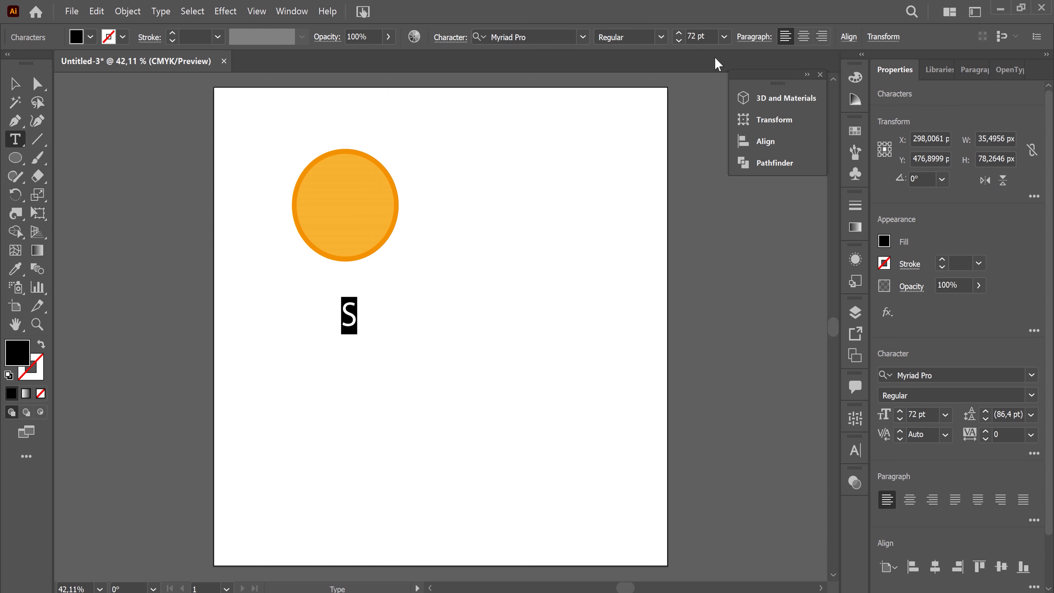
left_click(724, 37)
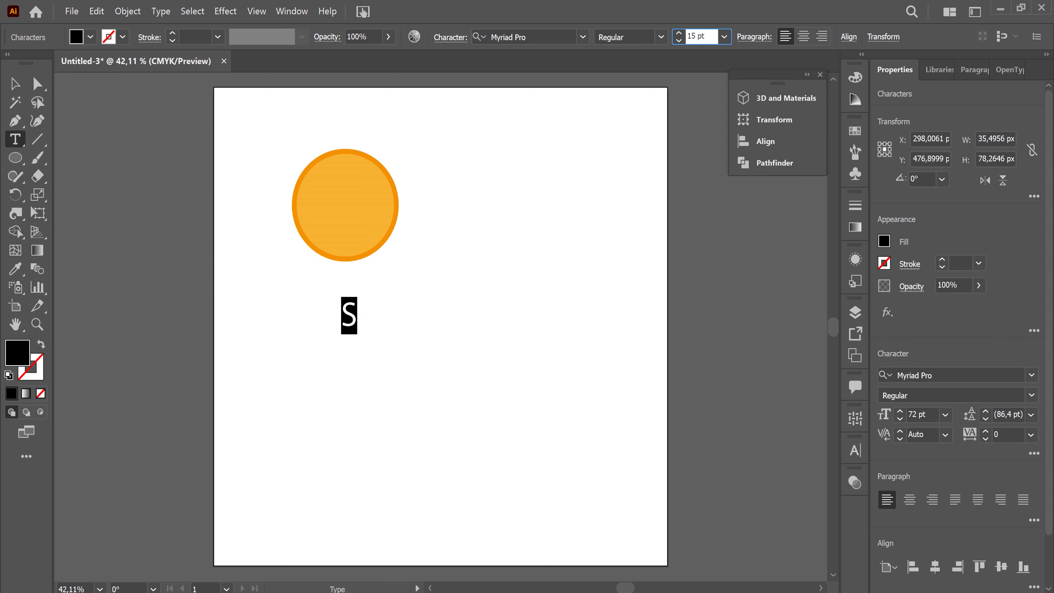
type("0")
key("Return")
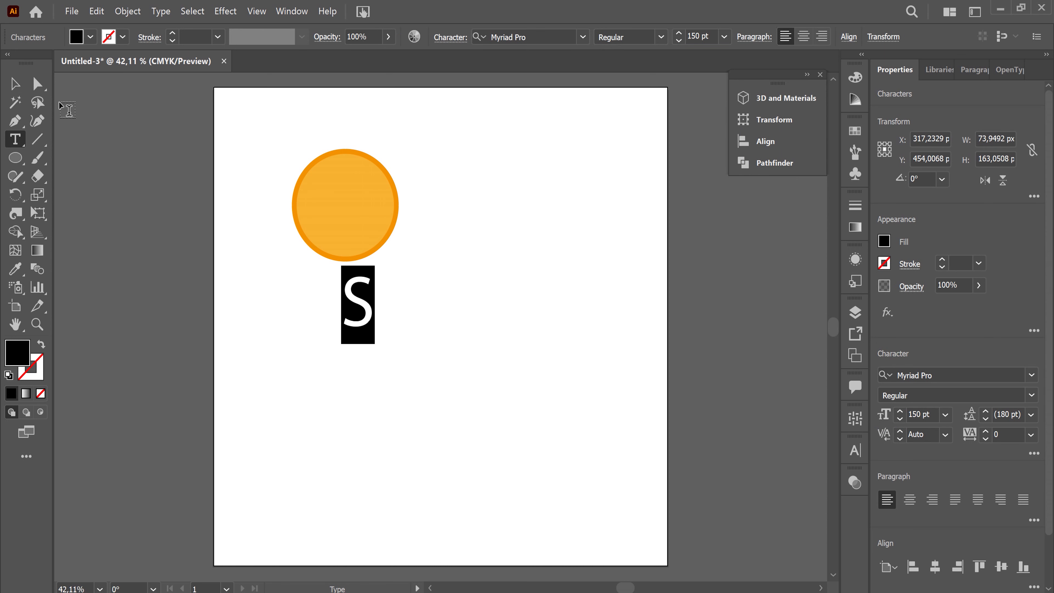
key("Escape")
- Move the S a little further below the circle
left_click(461, 348)
left_click(355, 312)
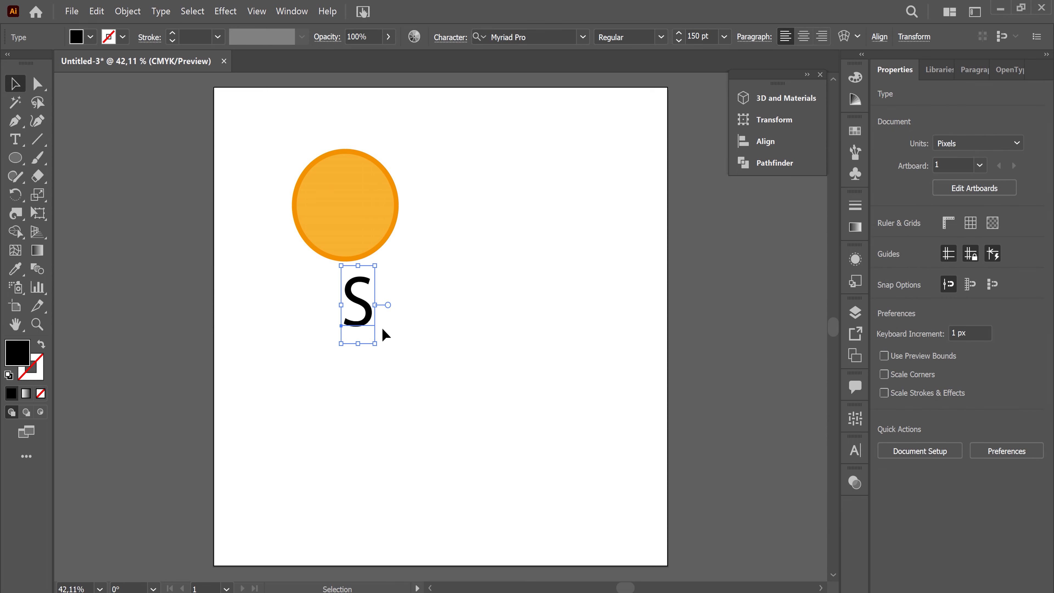
left_click_drag(356, 305, 361, 317)
left_click(407, 349)
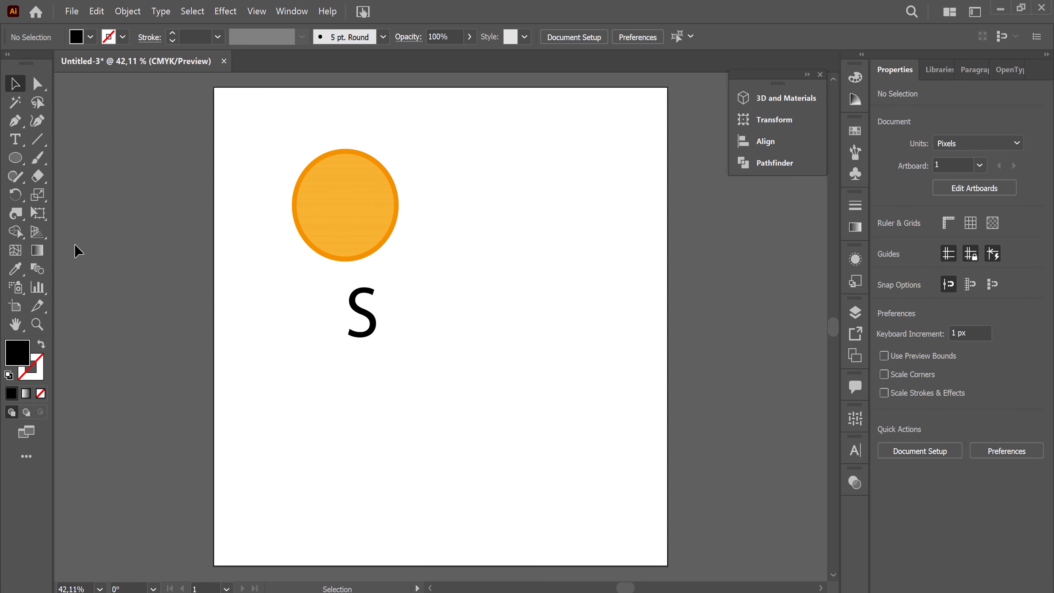
mouse_move(21, 166)
left_mouse_down()
mouse_move(52, 174)
mouse_move(78, 158)
left_mouse_up()
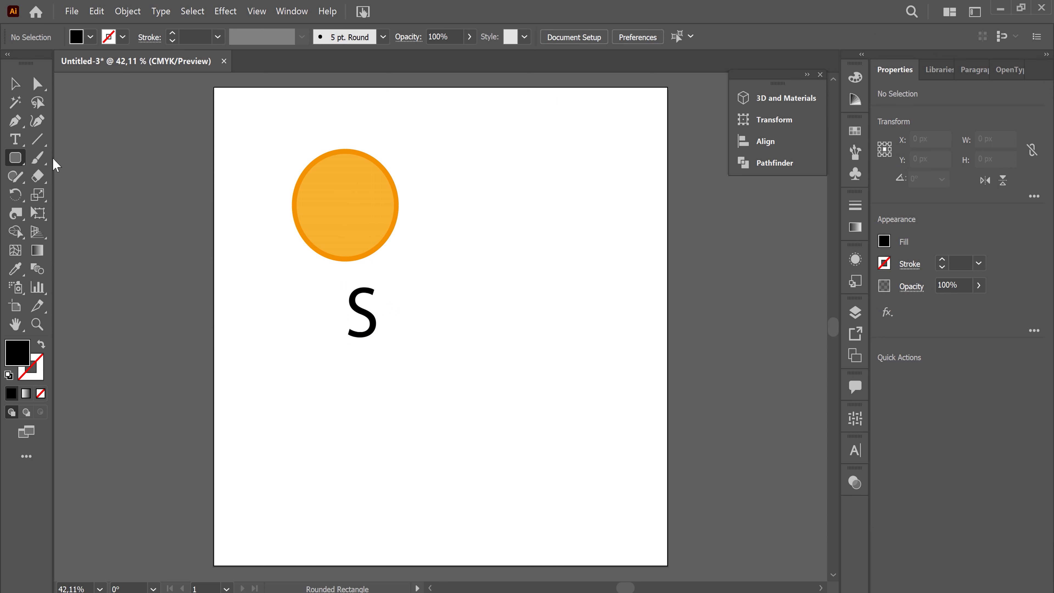
- Draw a thin black rectangle beside the S and zoom in to 150%
mouse_move(279, 282)
left_mouse_down()
mouse_move(286, 343)
mouse_move(286, 331)
mouse_move(365, 336)
left_mouse_up()
left_click(14, 90)
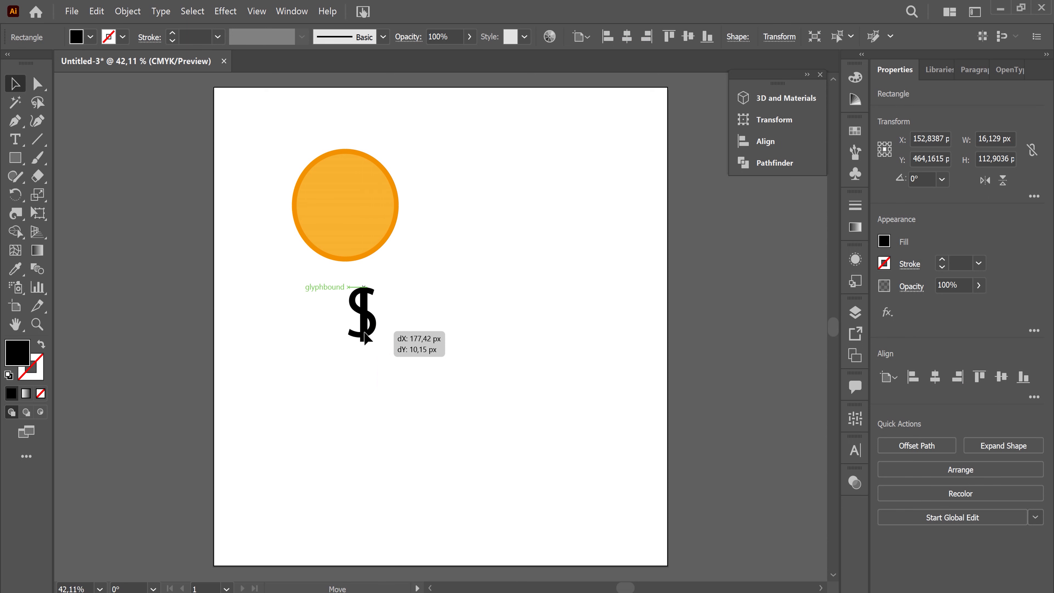
key("ctrl+plus")
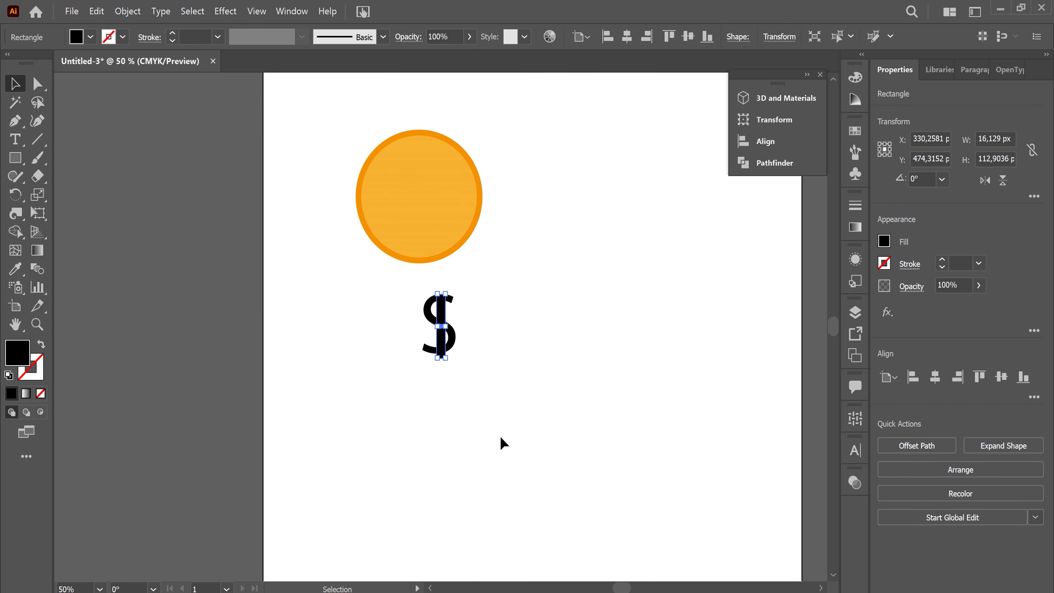
key("ctrl+plus")
key("ctrl+plus")
key("ctrl+plus")
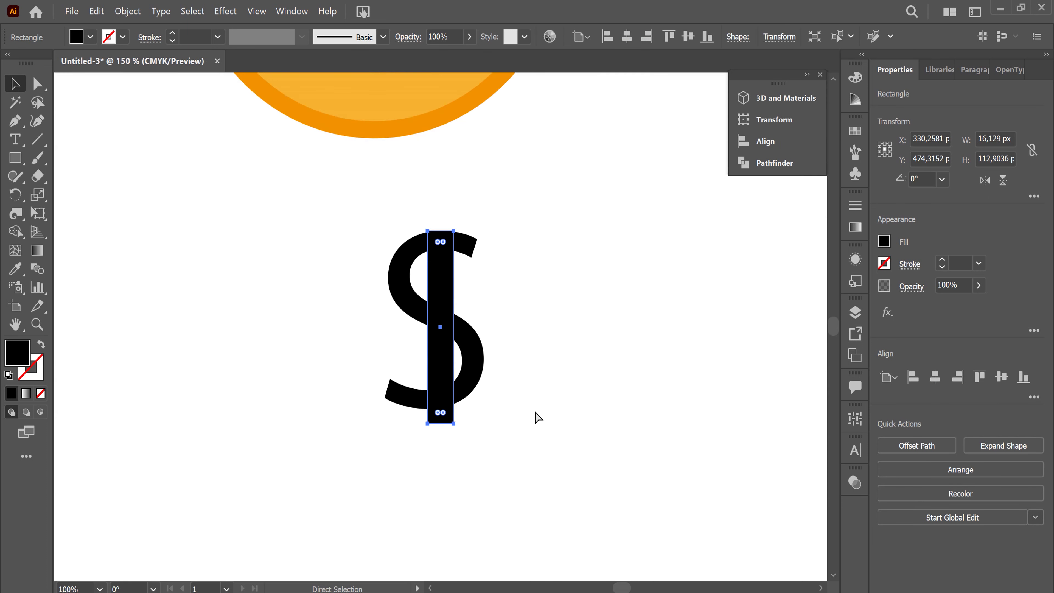
left_click_drag(441, 228, 466, 278)
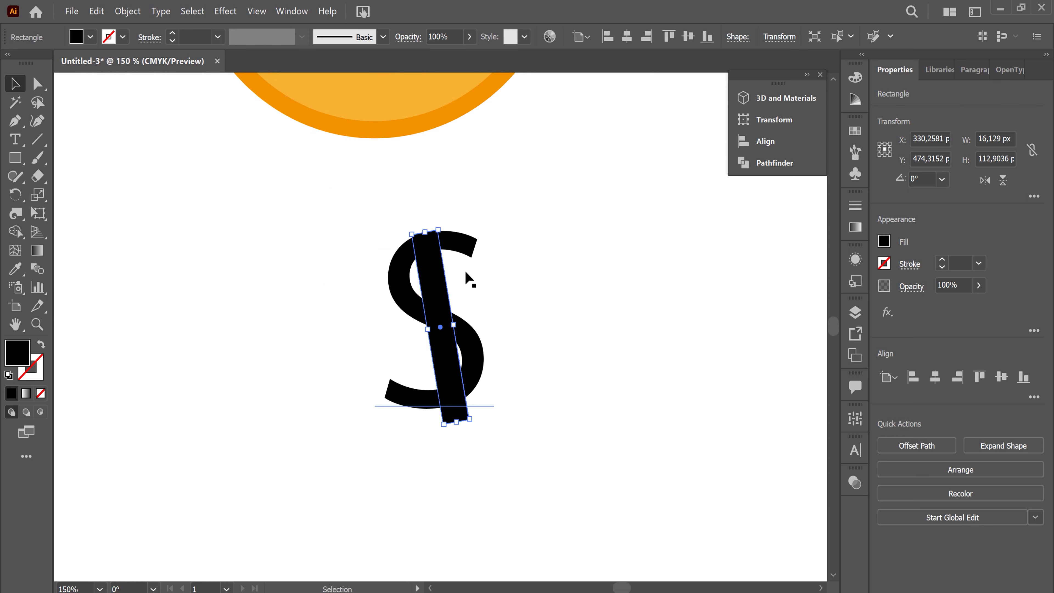
key("ctrl+z")
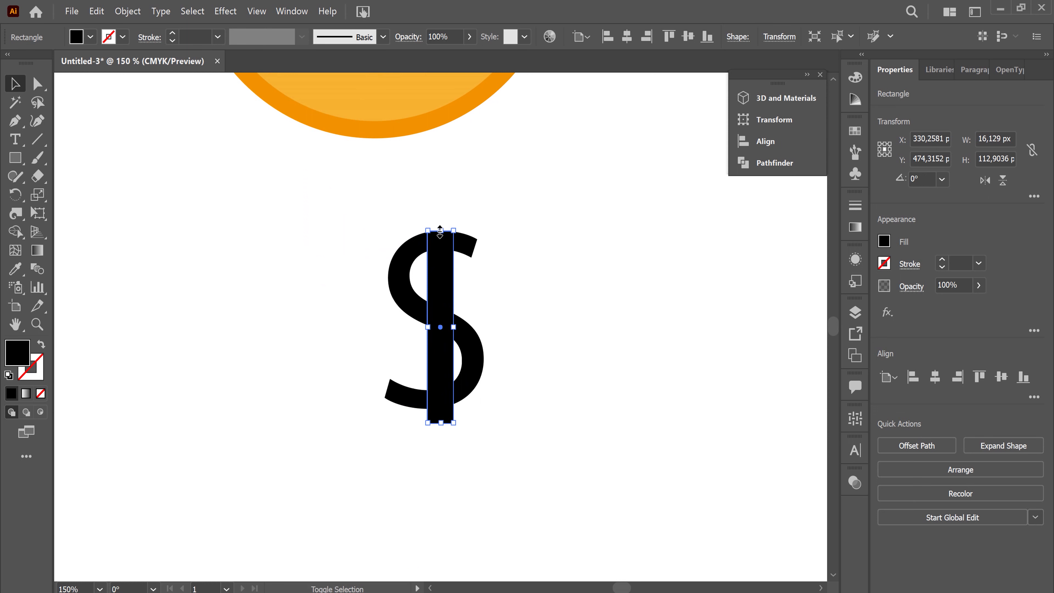
left_click_drag(442, 220, 442, 220)
- Resize the bar to about 13 × 135 px and centre it through the S
left_click(498, 336)
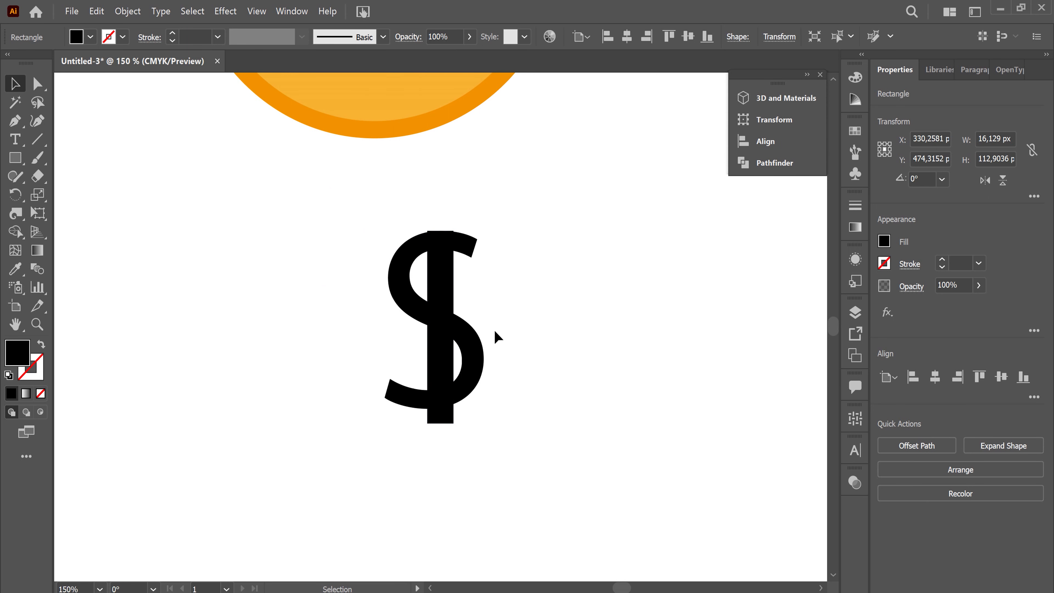
left_click_drag(438, 306, 532, 291)
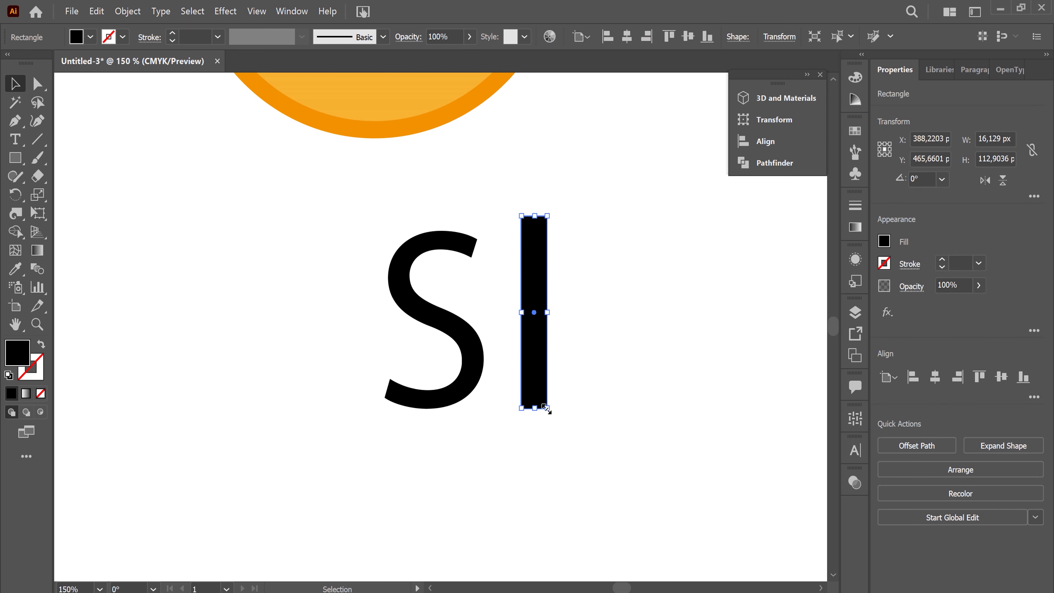
left_click_drag(534, 407, 534, 446)
left_click_drag(549, 331, 537, 331)
left_click_drag(531, 379, 438, 370)
left_click(606, 438)
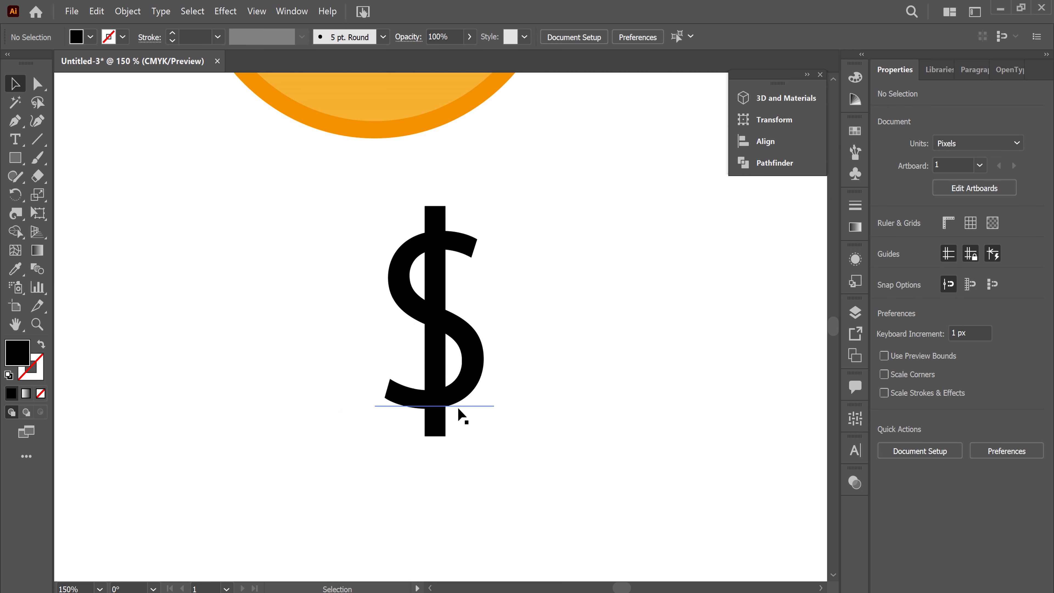
left_click_drag(440, 428, 439, 433)
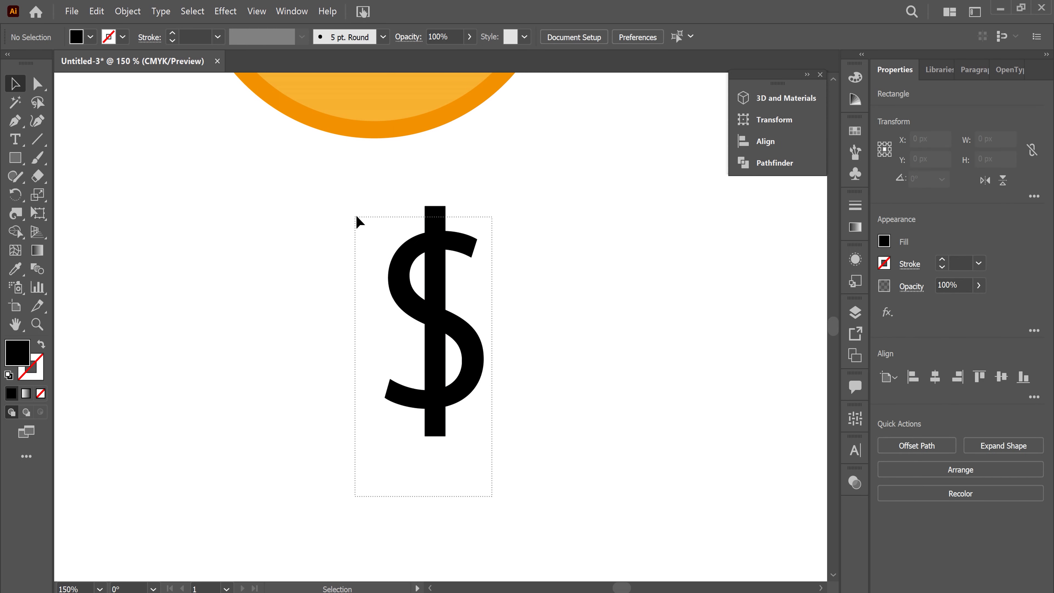
left_click_drag(491, 496, 357, 218)
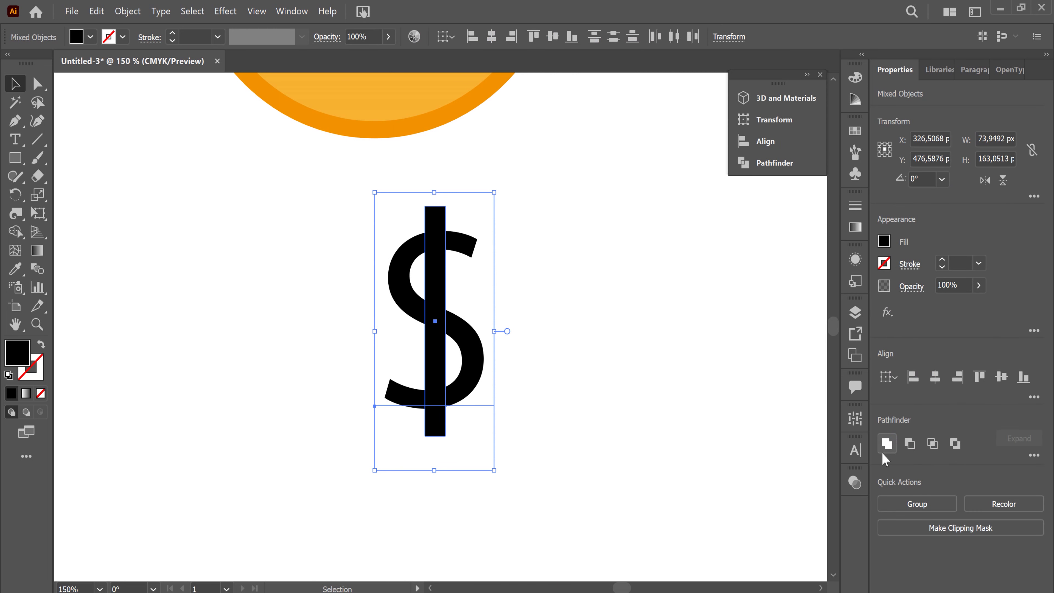
left_click(610, 315)
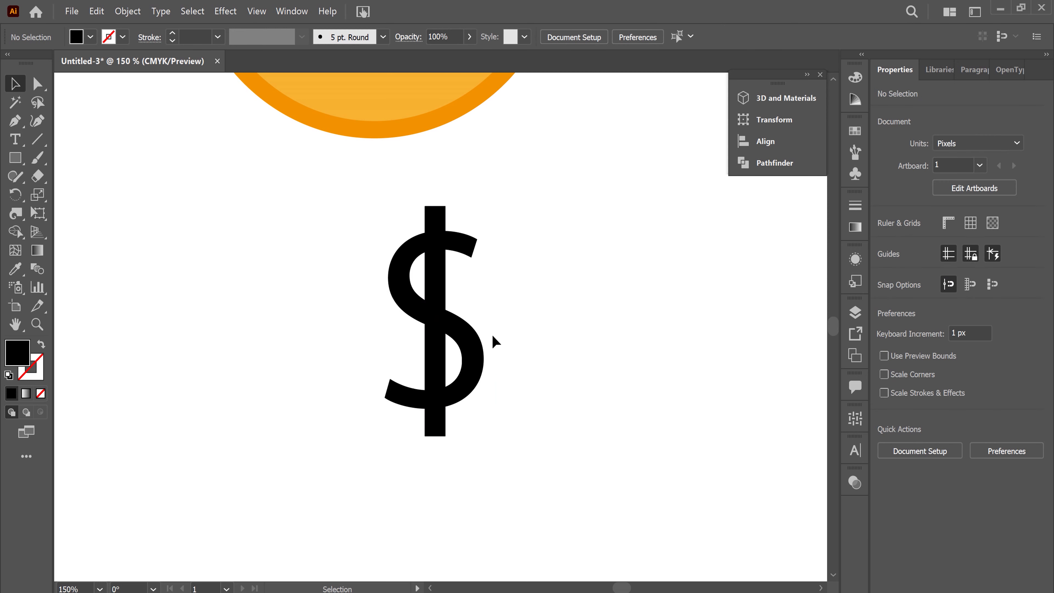
left_click(444, 329)
left_click(558, 323)
left_click_drag(353, 226, 524, 437)
right_click(448, 331)
left_click(481, 422)
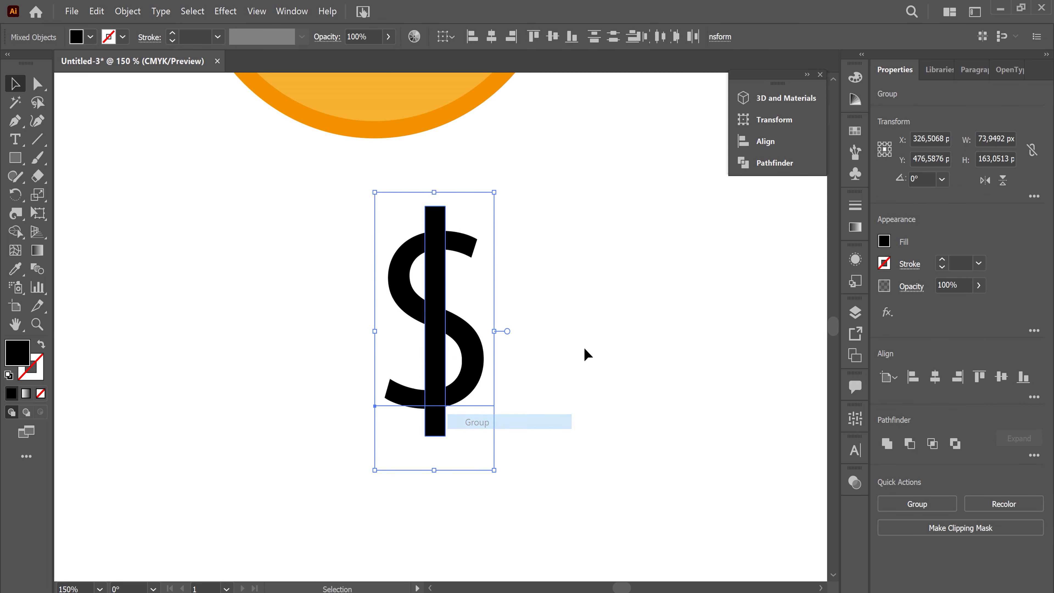
left_click(889, 446)
left_click(622, 436)
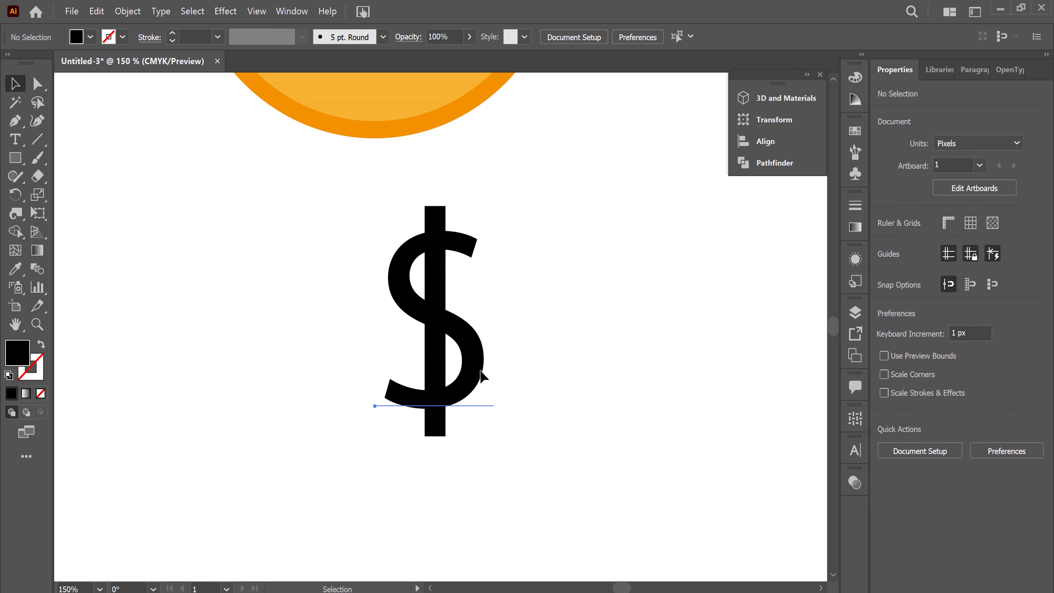
left_click_drag(481, 375, 543, 367)
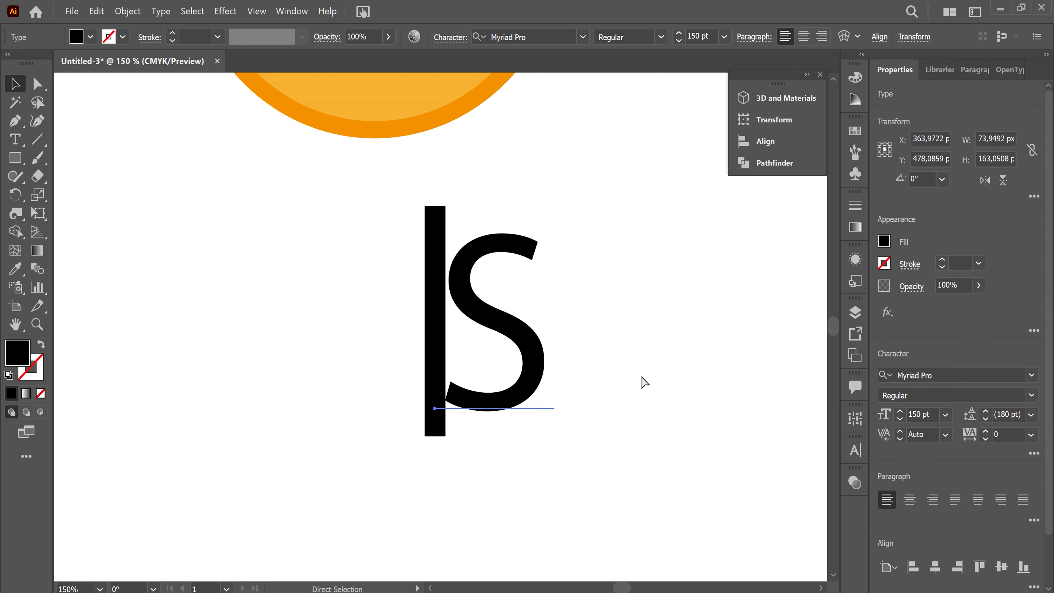
key("ctrl+z")
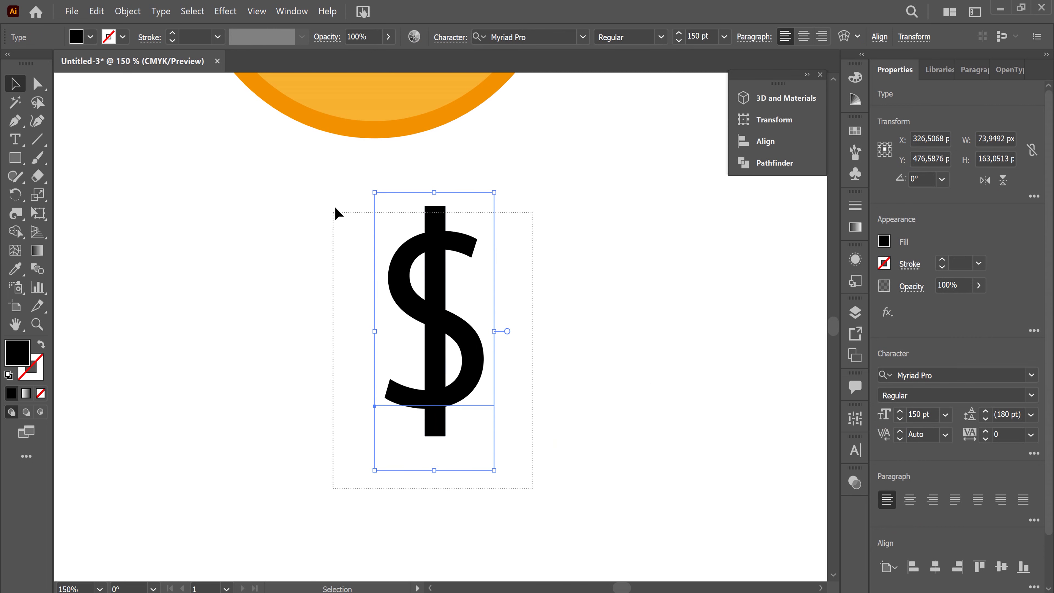
left_click_drag(337, 213, 347, 186)
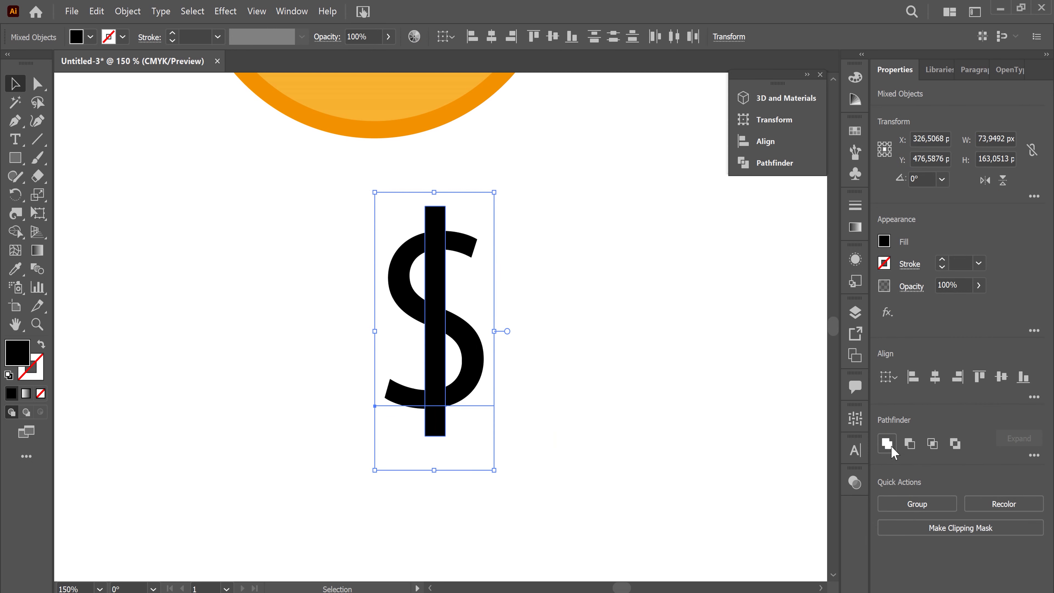
left_click(525, 348)
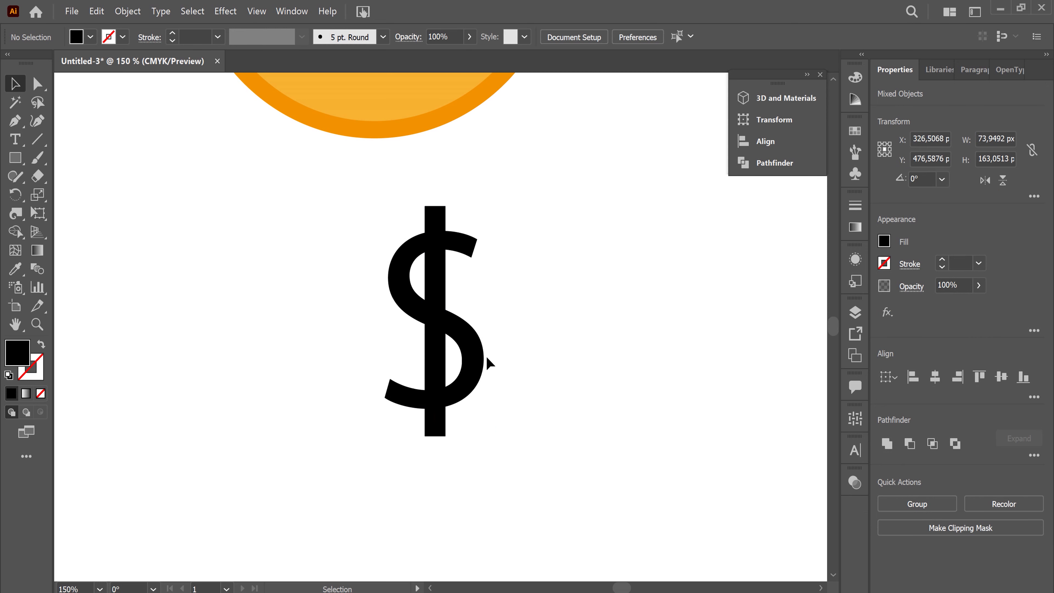
left_click(477, 353)
left_click(127, 11)
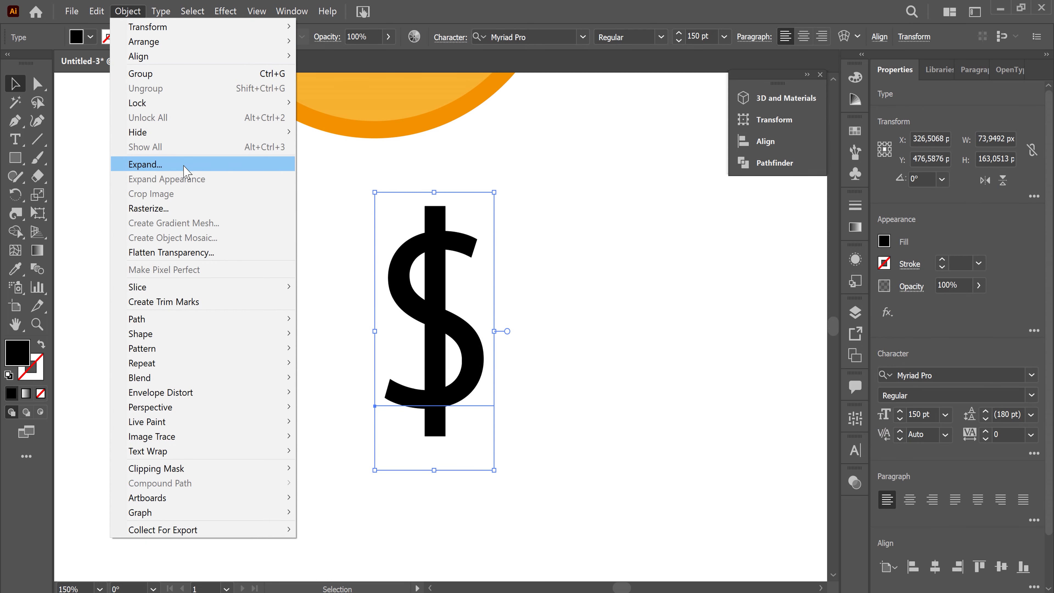
left_click(546, 348)
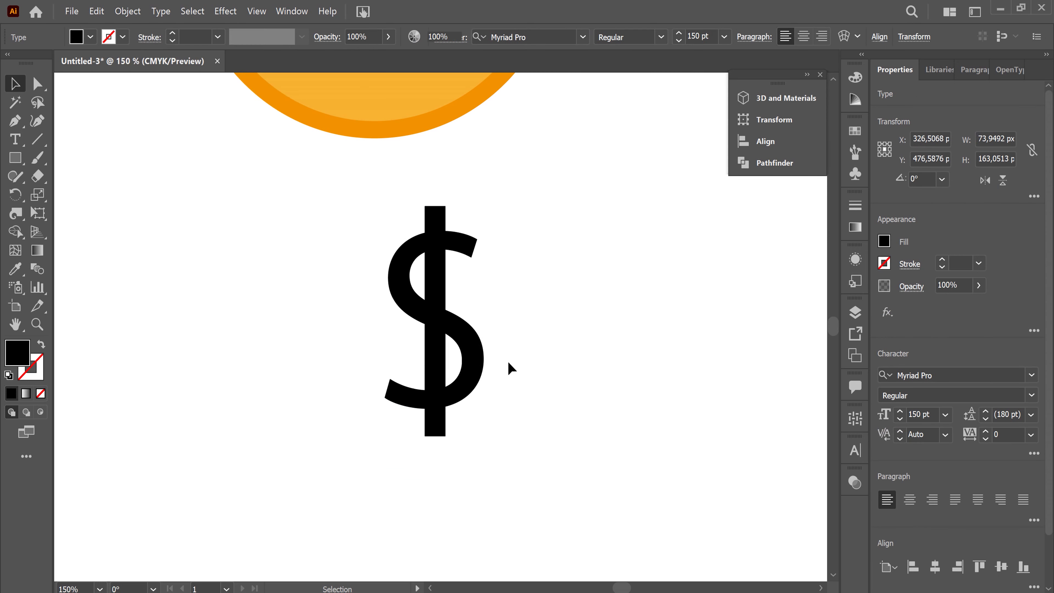
left_click(440, 311)
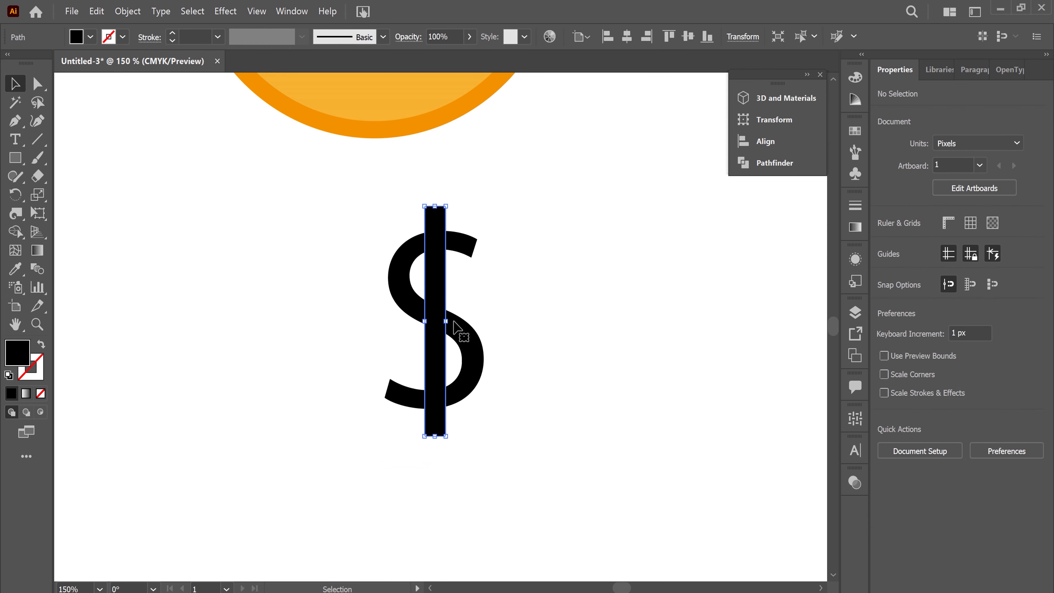
left_click(479, 357, "shift")
right_click(482, 359)
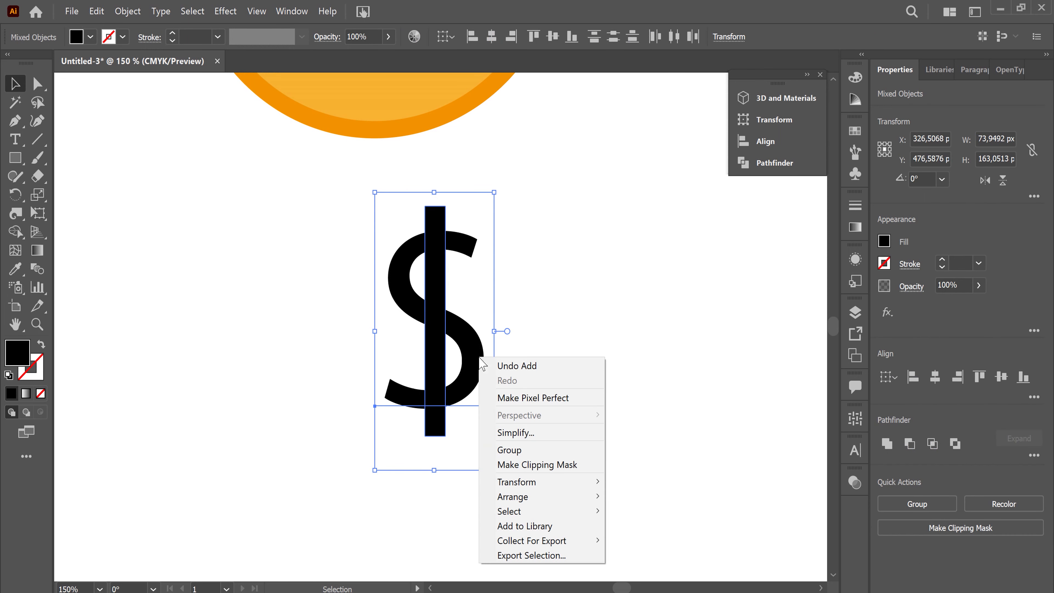
- Group the S and bar, move them right, and apply Pathfinder Unite
left_click(519, 450)
left_click(541, 391)
left_click_drag(477, 361, 537, 365)
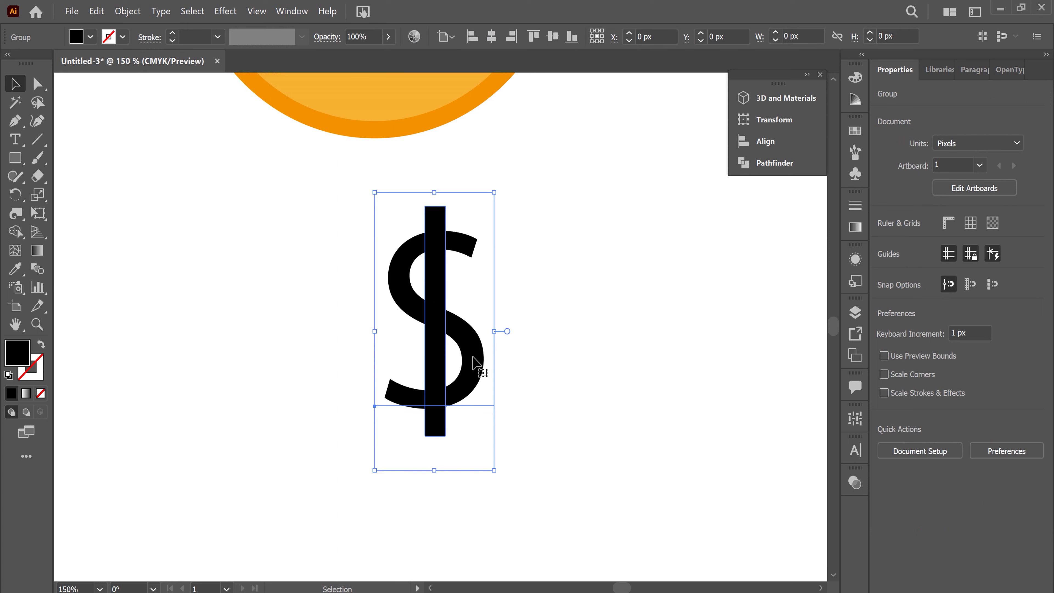
left_click(654, 431)
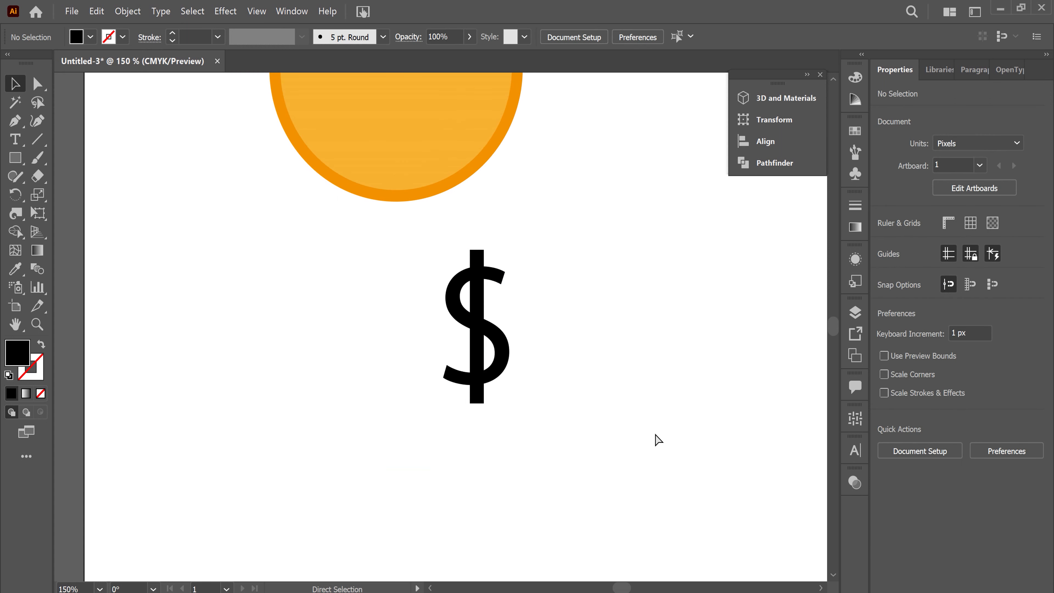
key("ctrl+minus")
left_click(441, 358)
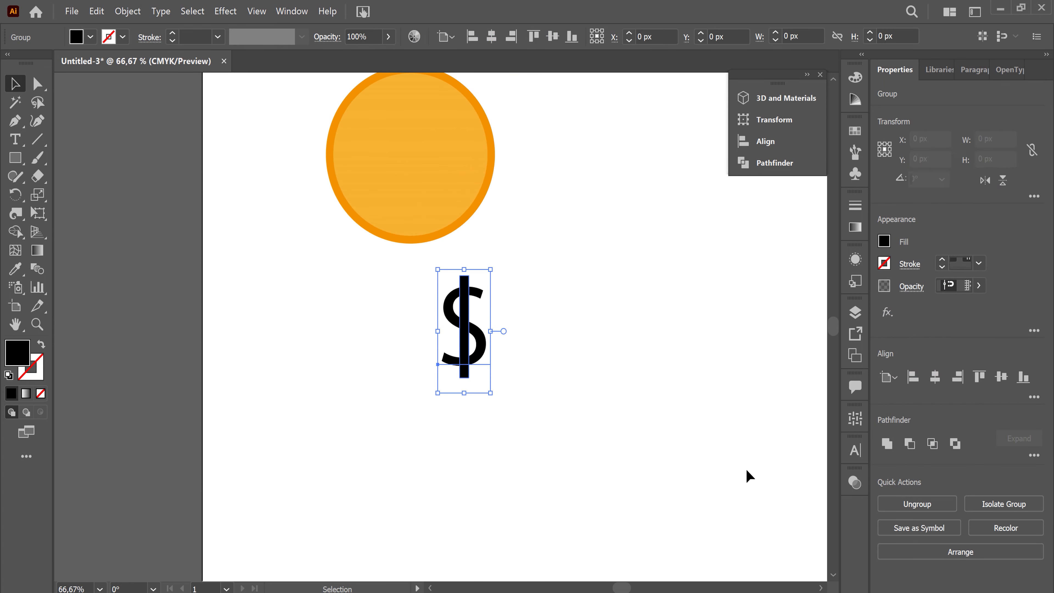
left_click(887, 443)
left_click(689, 386)
left_click(473, 332)
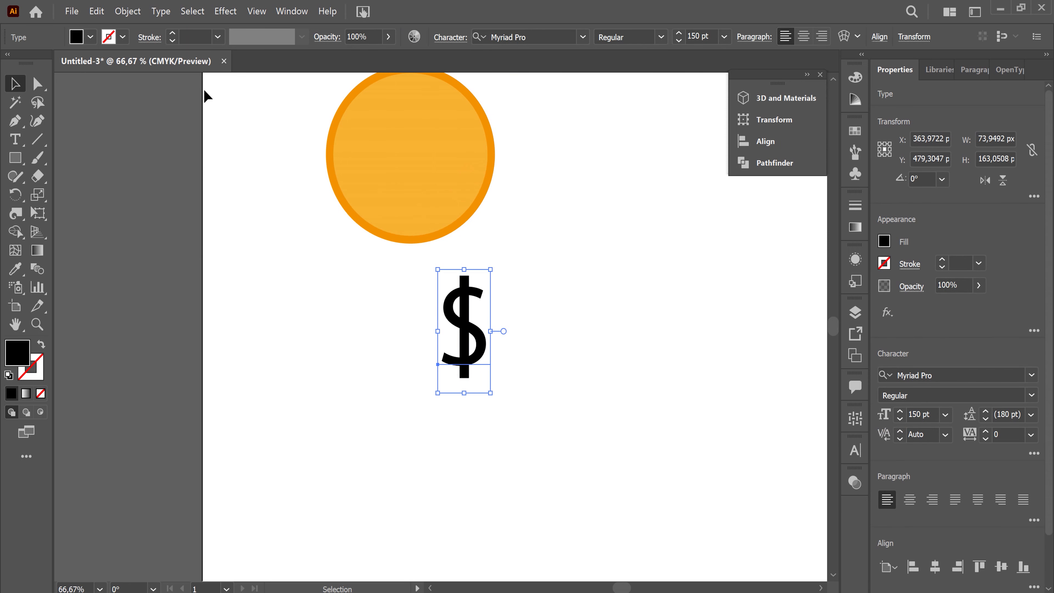
- Fill both the S and the vertical bar with the orange swatch
left_click(90, 38)
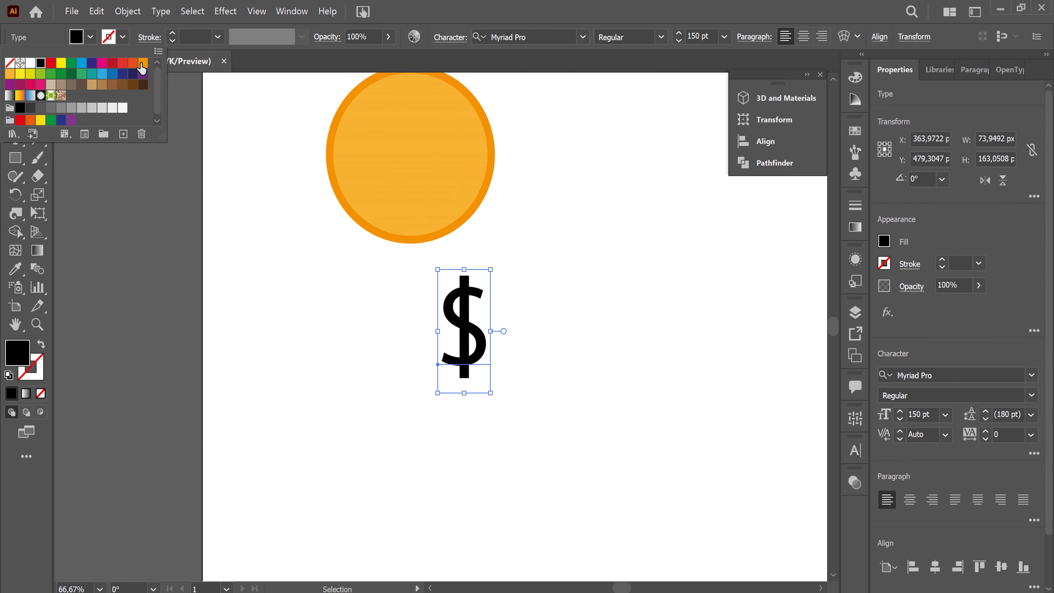
left_click(142, 63)
left_click(589, 345)
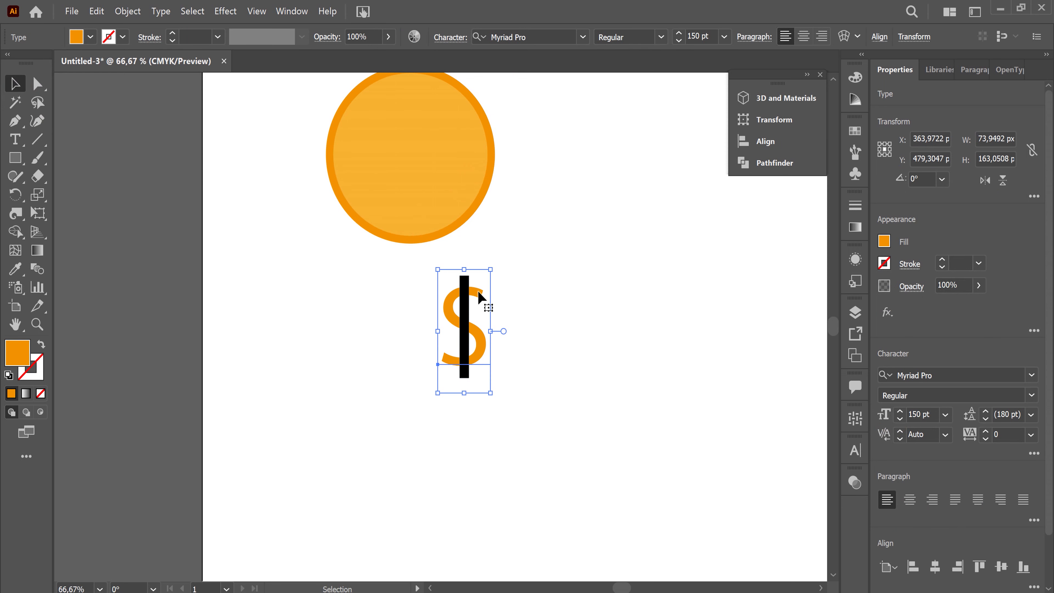
left_click(464, 307)
left_click(91, 36)
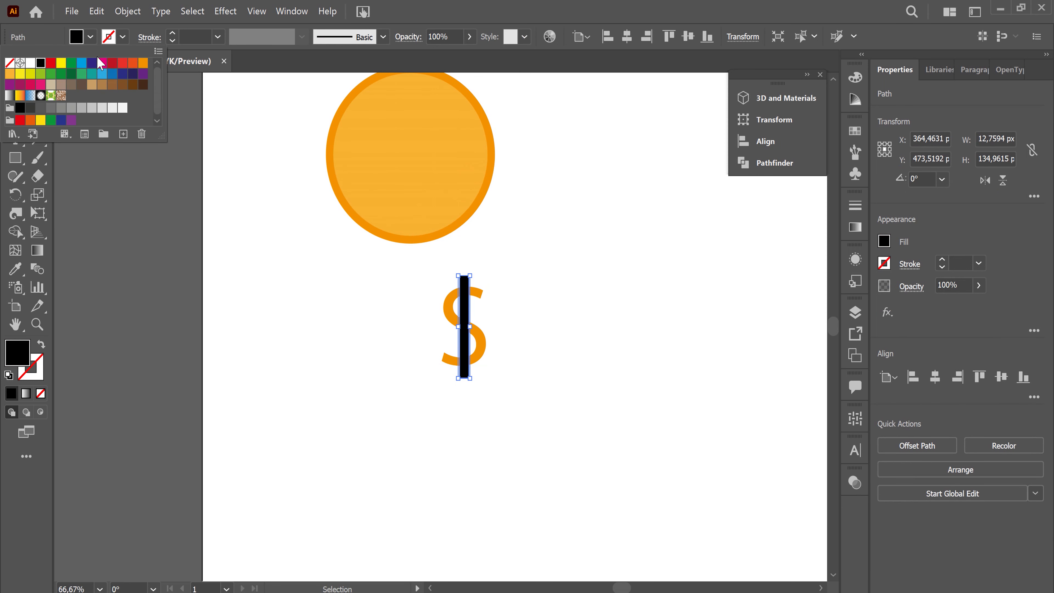
left_click(143, 63)
left_click(92, 37)
left_click(589, 308)
left_click(474, 341)
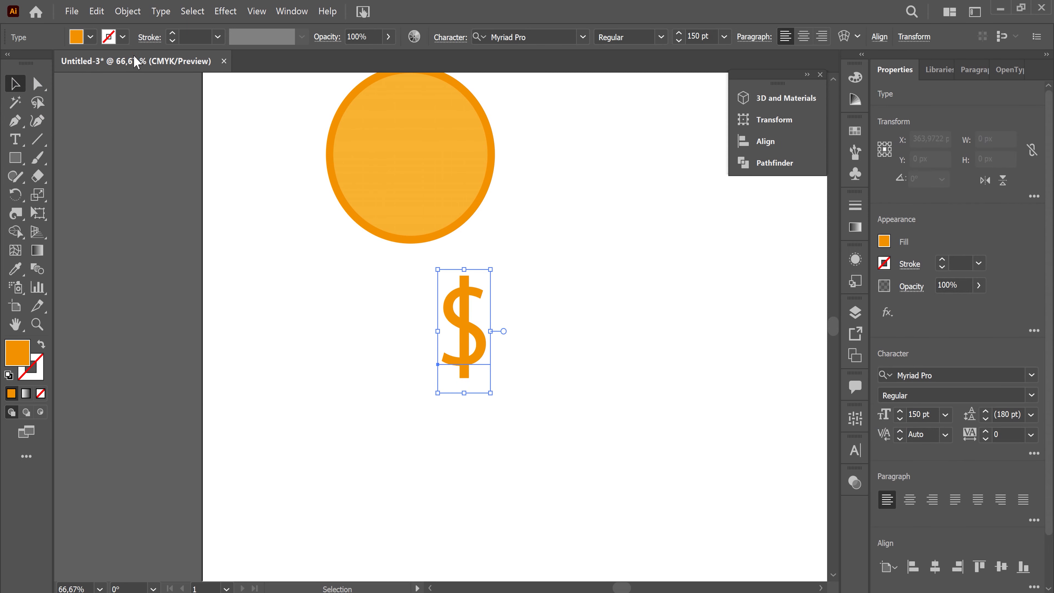
left_click(127, 11)
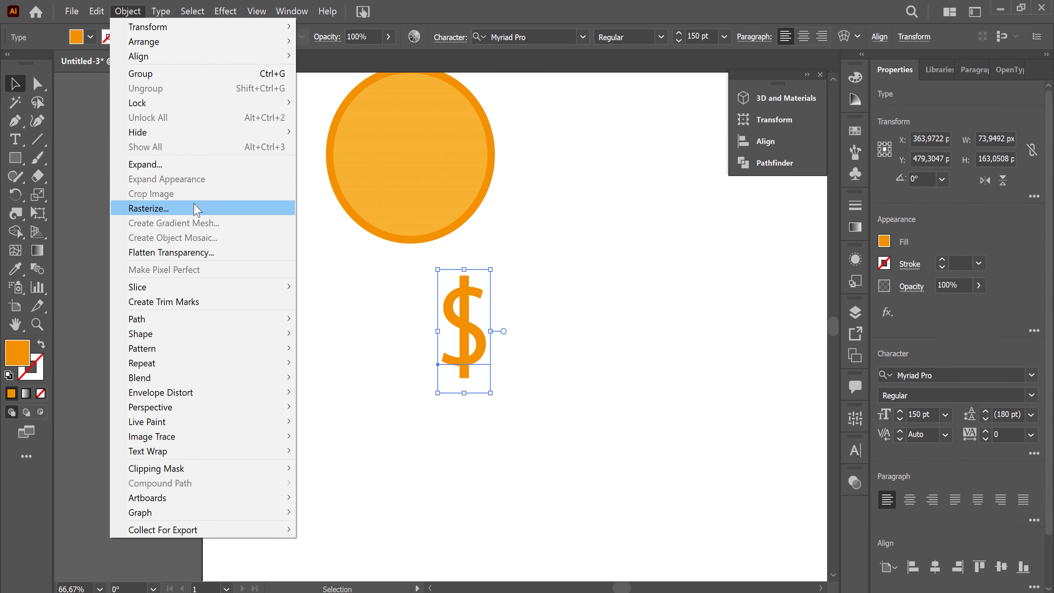
- Rasterize the S, move it left, then Image Trace it with [Default] and Expand
left_click(191, 209)
left_click(576, 428)
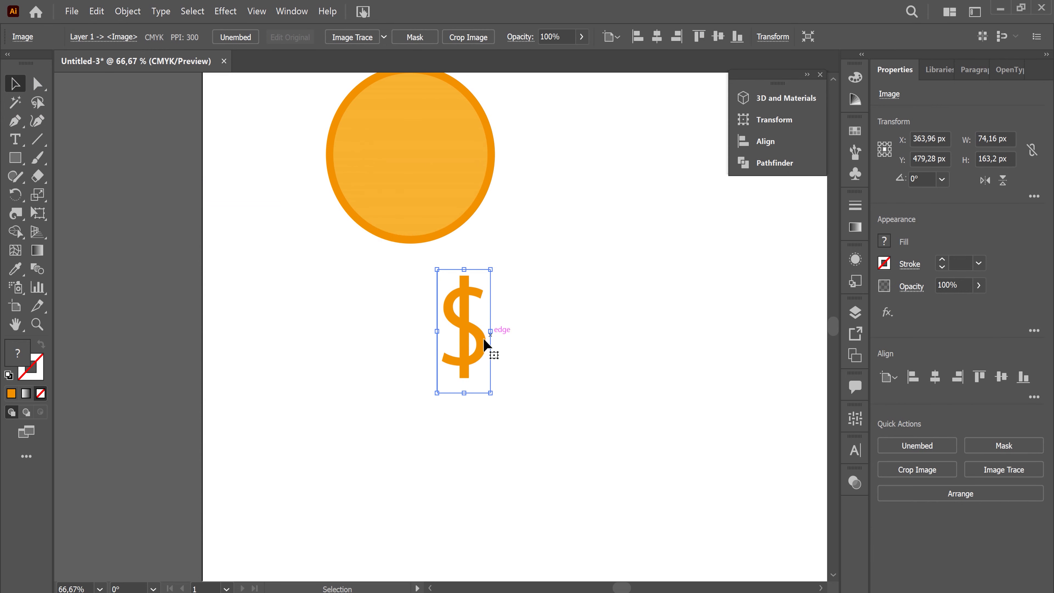
left_click_drag(479, 353, 153, 328)
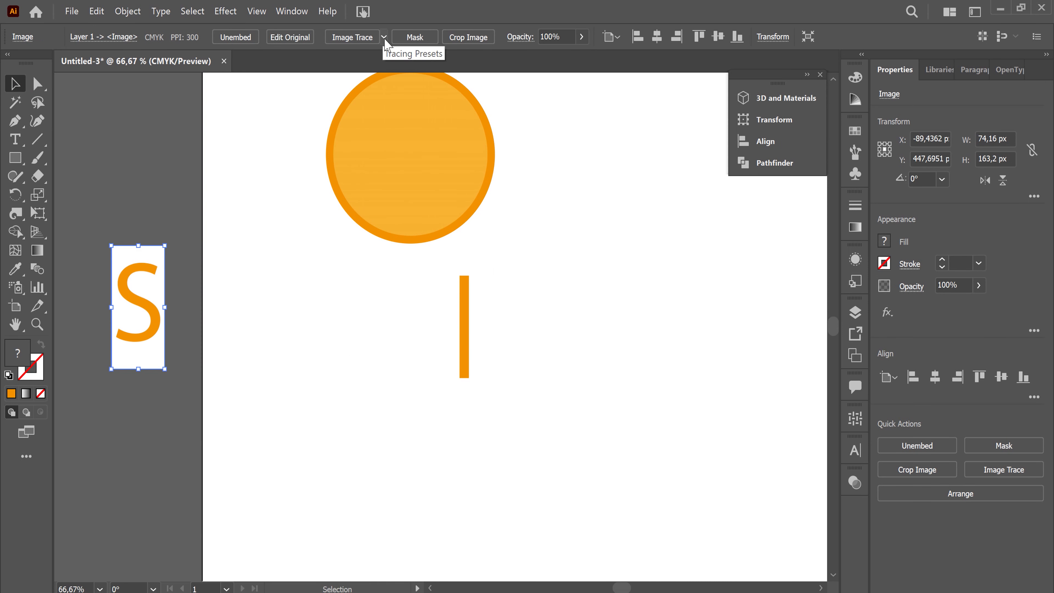
left_click(385, 37)
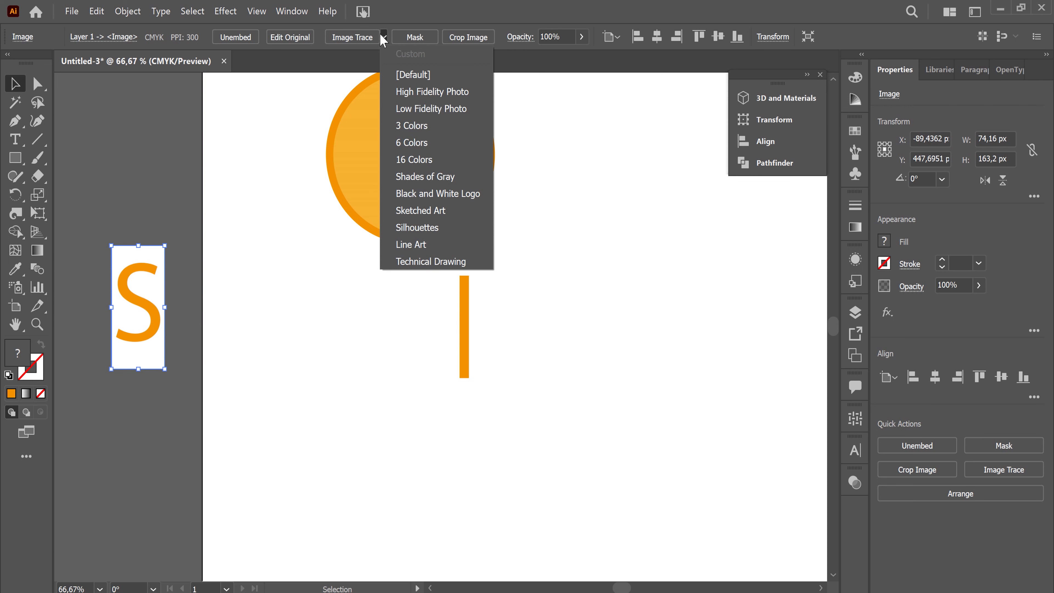
left_click(383, 38)
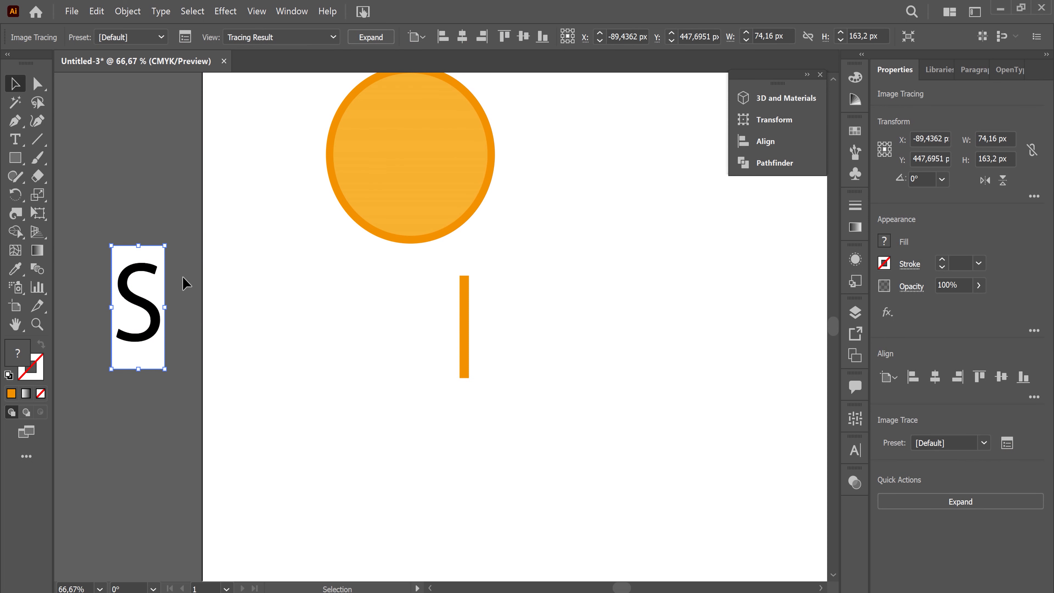
left_click(370, 38)
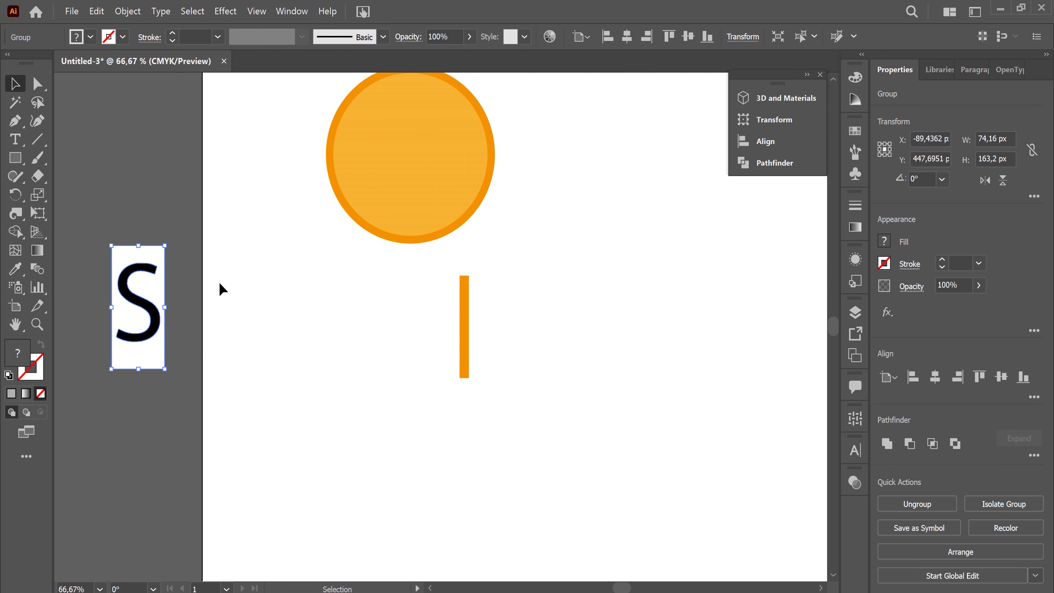
- Delete the white background's corner anchors and place the traced S back over the bar
left_click(15, 121)
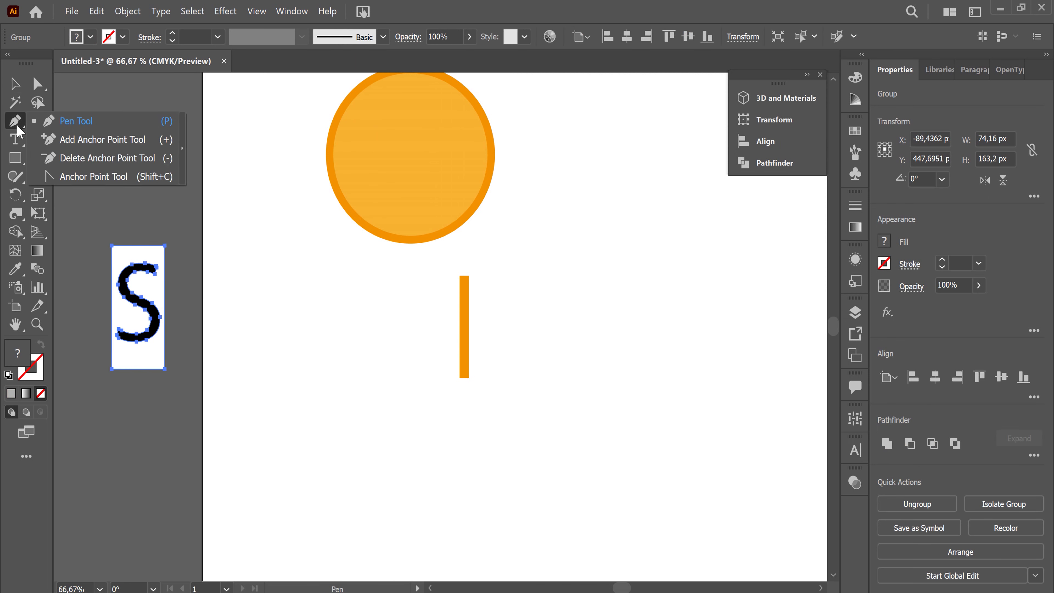
left_click(41, 126)
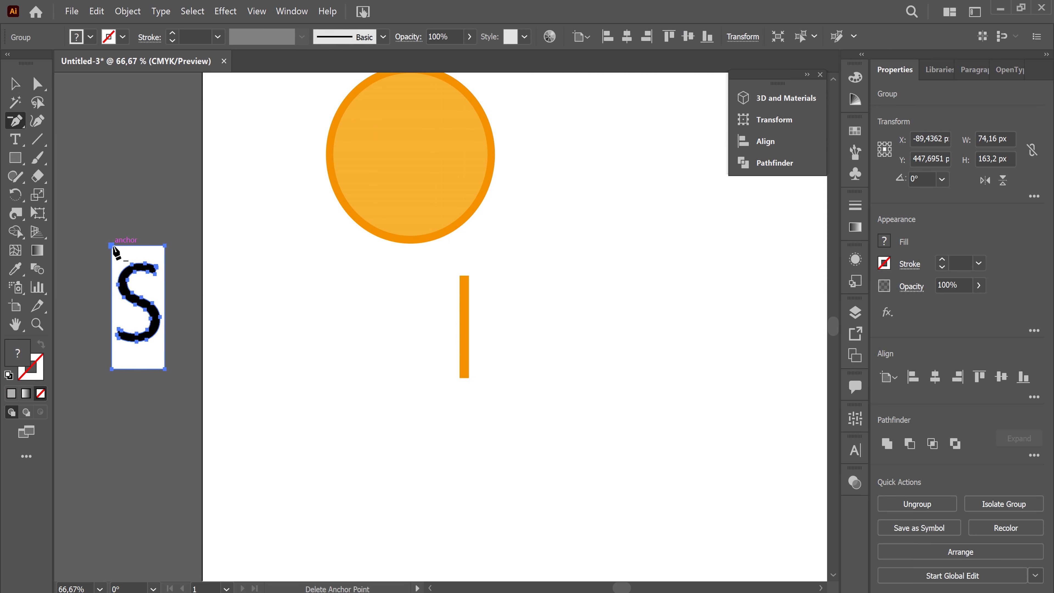
left_click(112, 246)
left_click(166, 246)
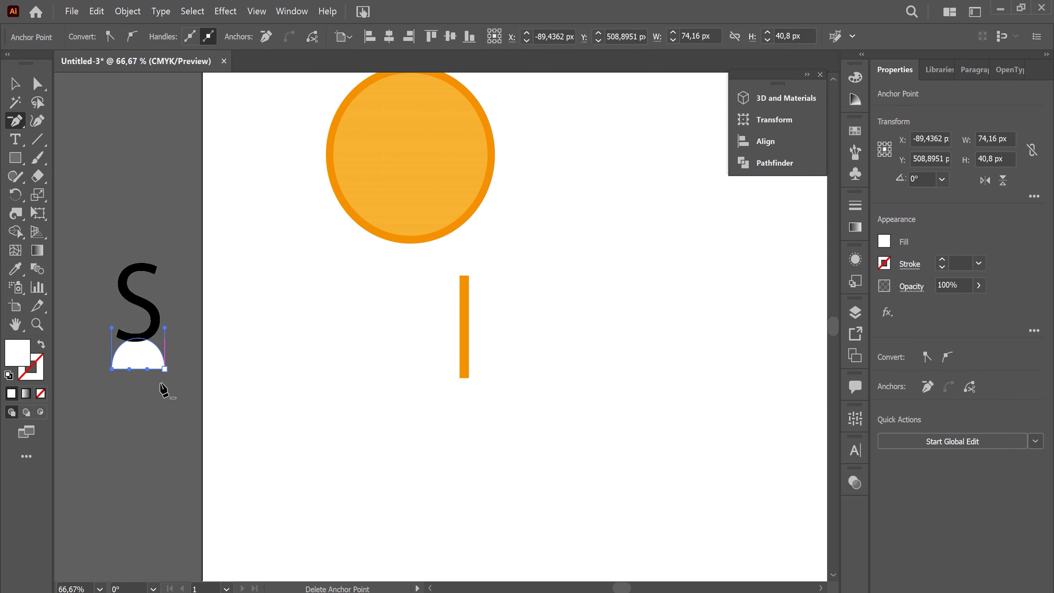
left_click(164, 368)
left_click(111, 369)
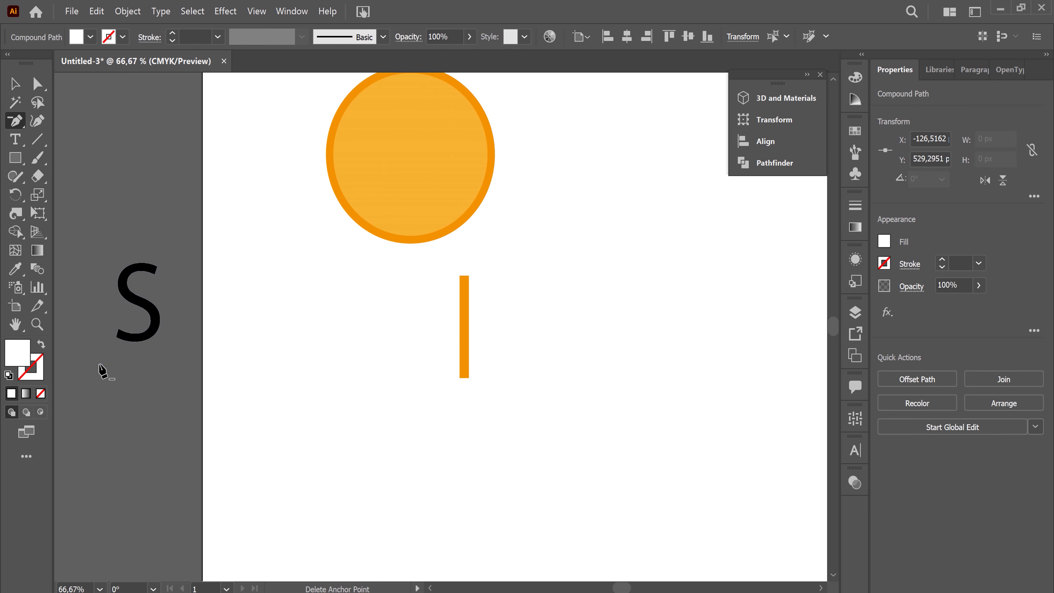
left_click(26, 83)
left_click(126, 296)
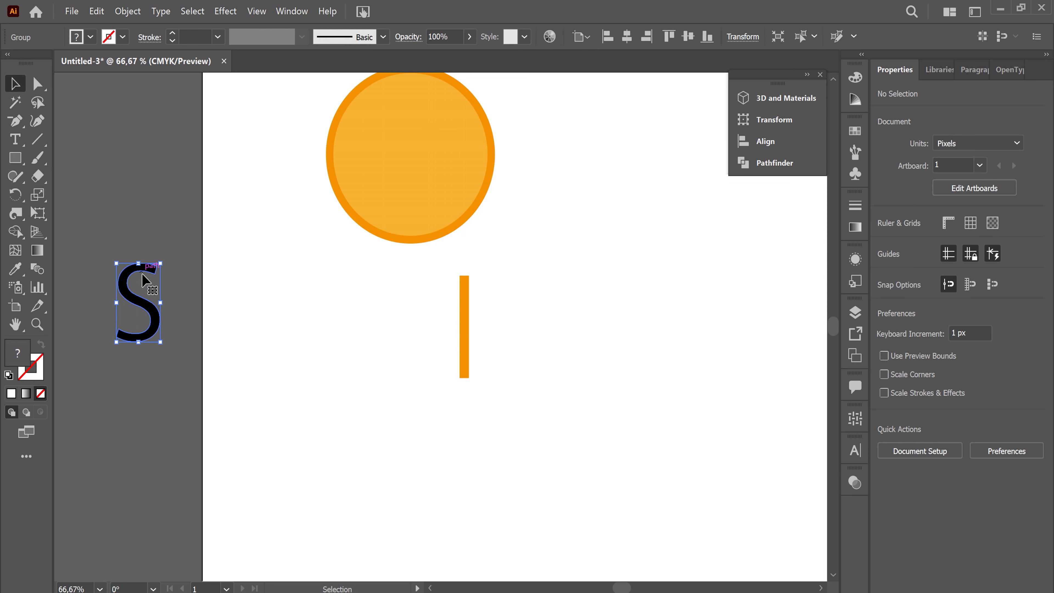
left_click_drag(136, 294, 459, 322)
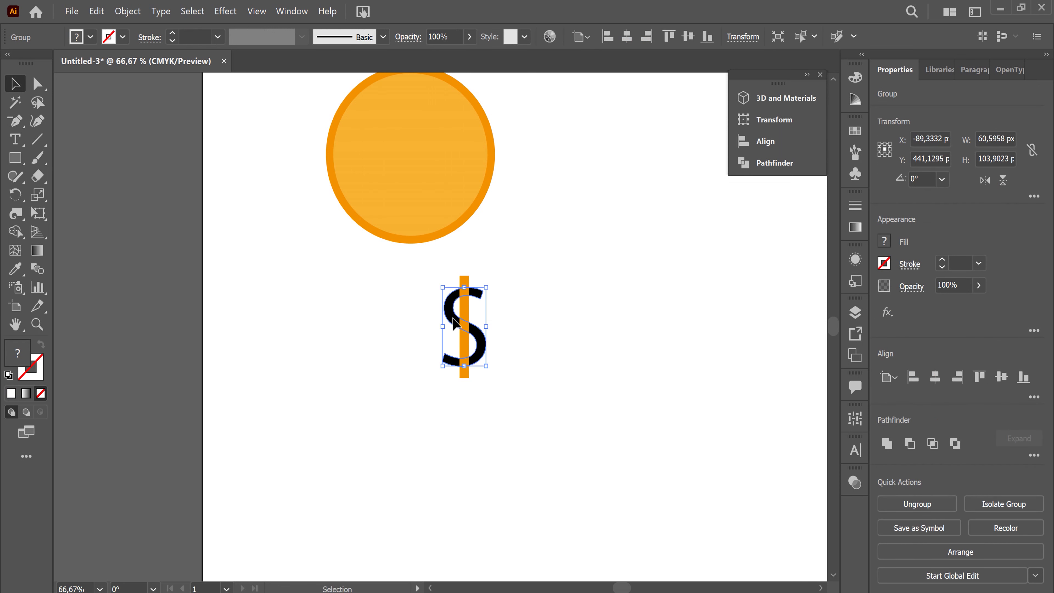
- Fill the traced S orange and unite it with the bar using Pathfinder
left_click_drag(412, 273, 488, 421)
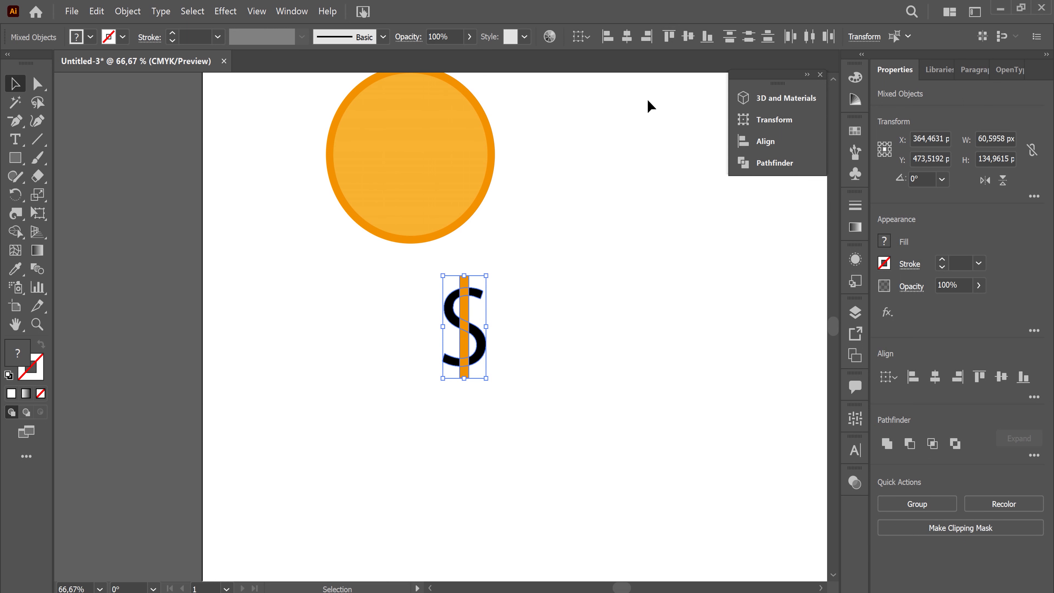
left_click(598, 253)
left_click(481, 299)
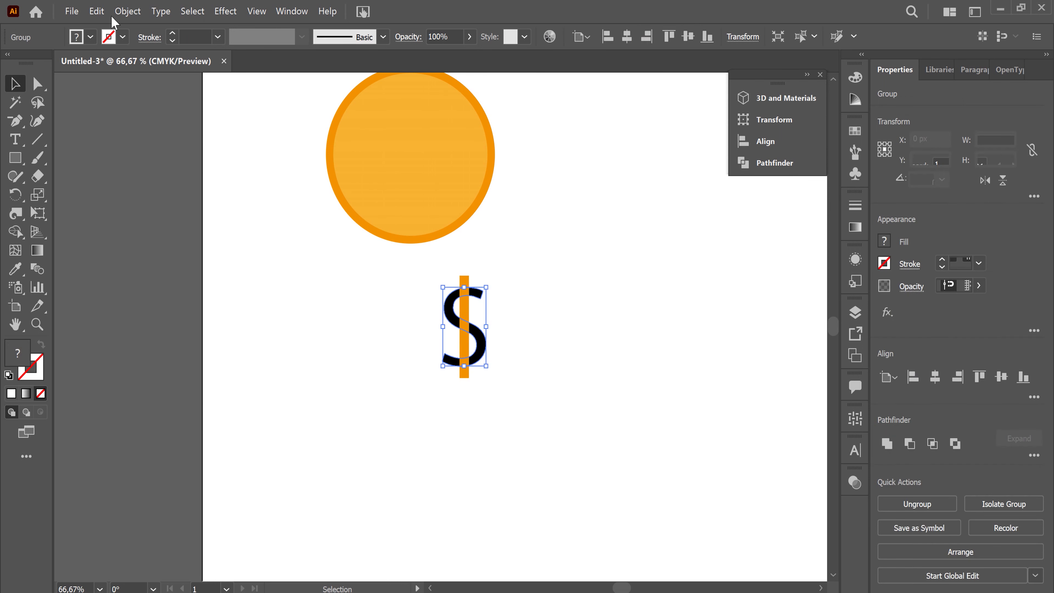
left_click(90, 37)
left_click(141, 69)
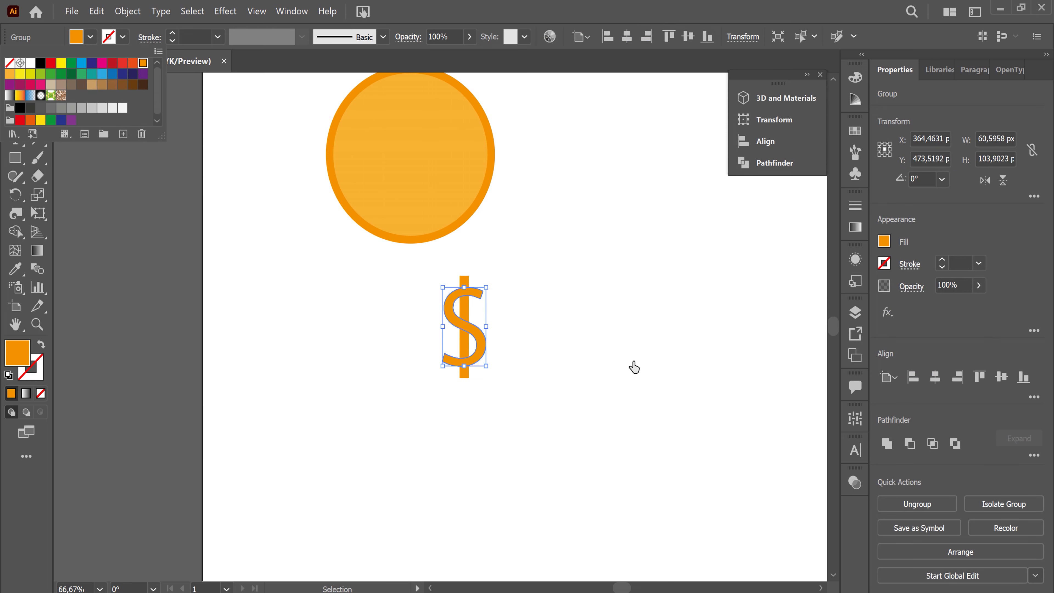
left_click(478, 345, "shift")
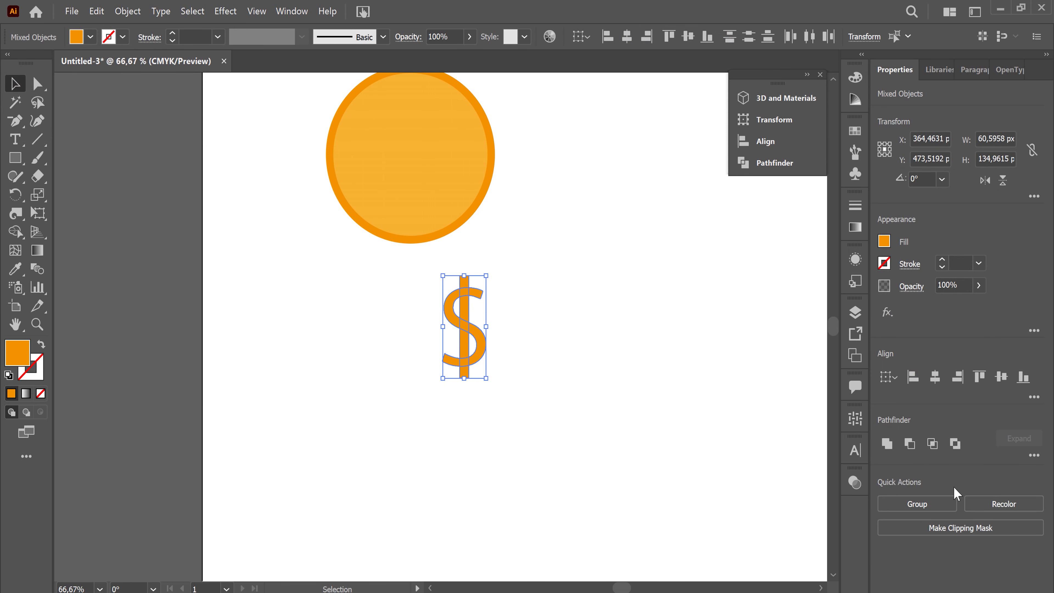
left_click(886, 443)
- Move the merged dollar sign down and to the right, then zoom out
left_click(488, 369)
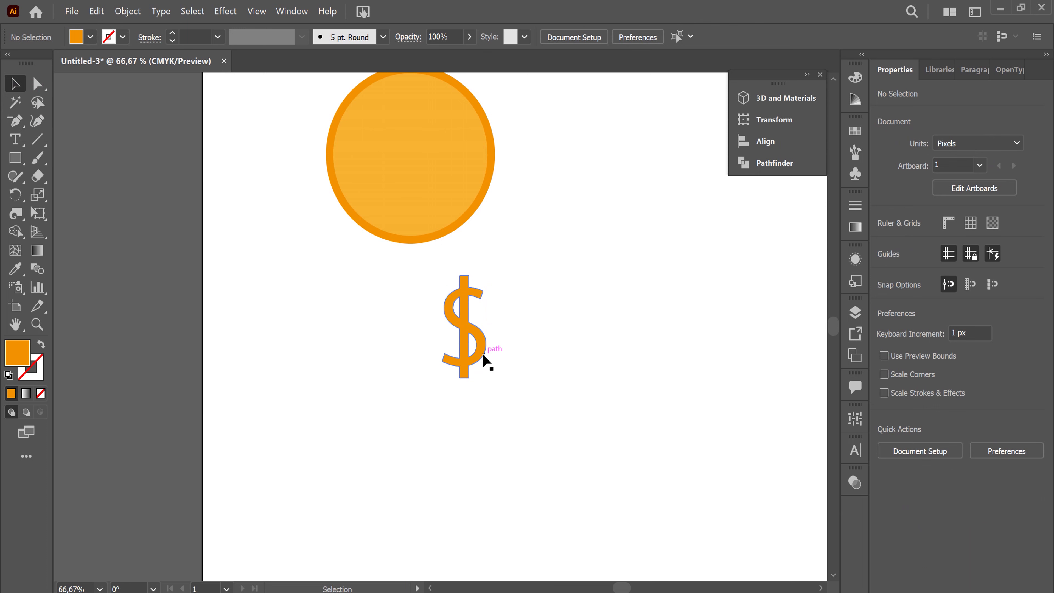
left_click(488, 366)
left_click_drag(487, 360, 537, 363)
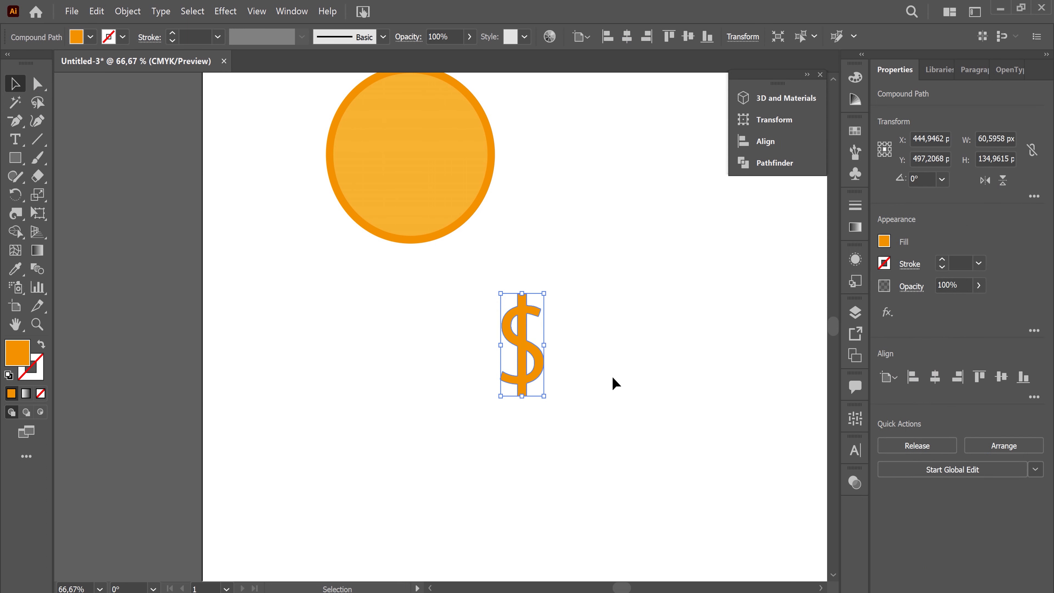
left_click(623, 376)
key("ctrl+minus")
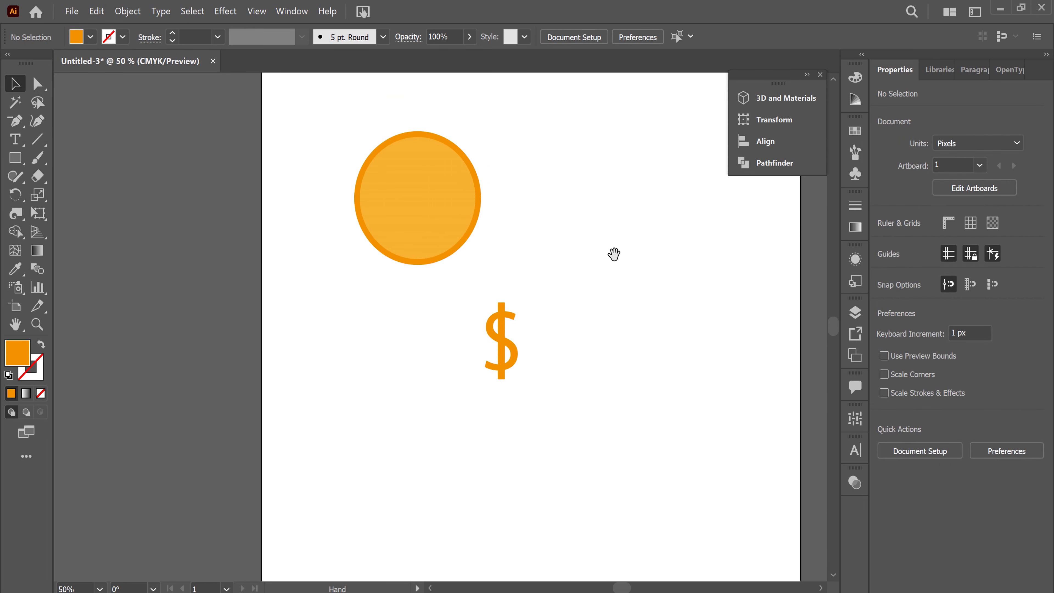
- Move the dollar sign onto the coin and fill it with #ea8603
left_click_drag(611, 252, 606, 333)
left_click_drag(515, 438, 408, 261)
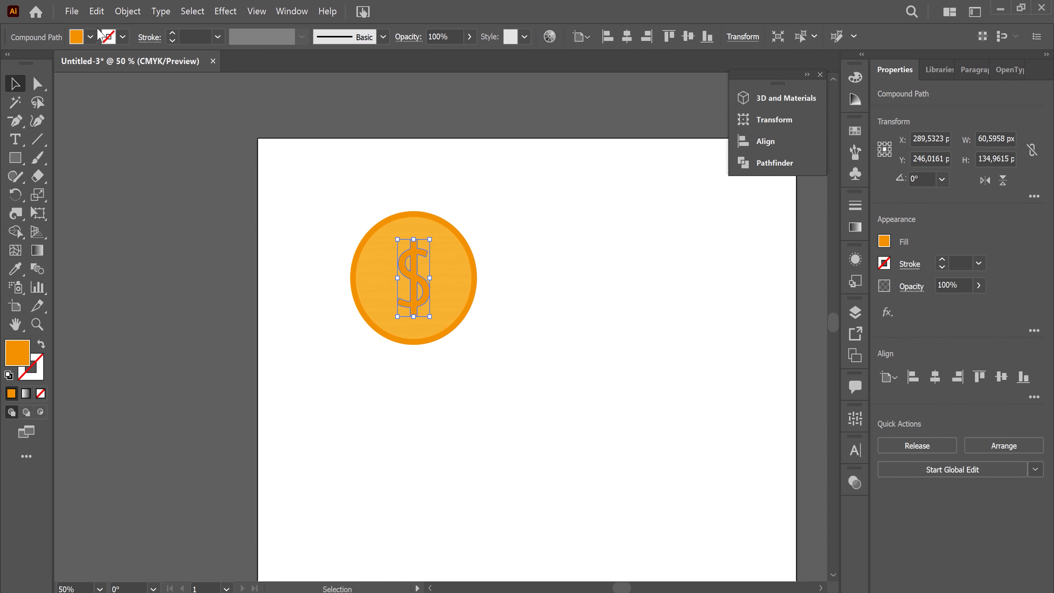
left_click(91, 36)
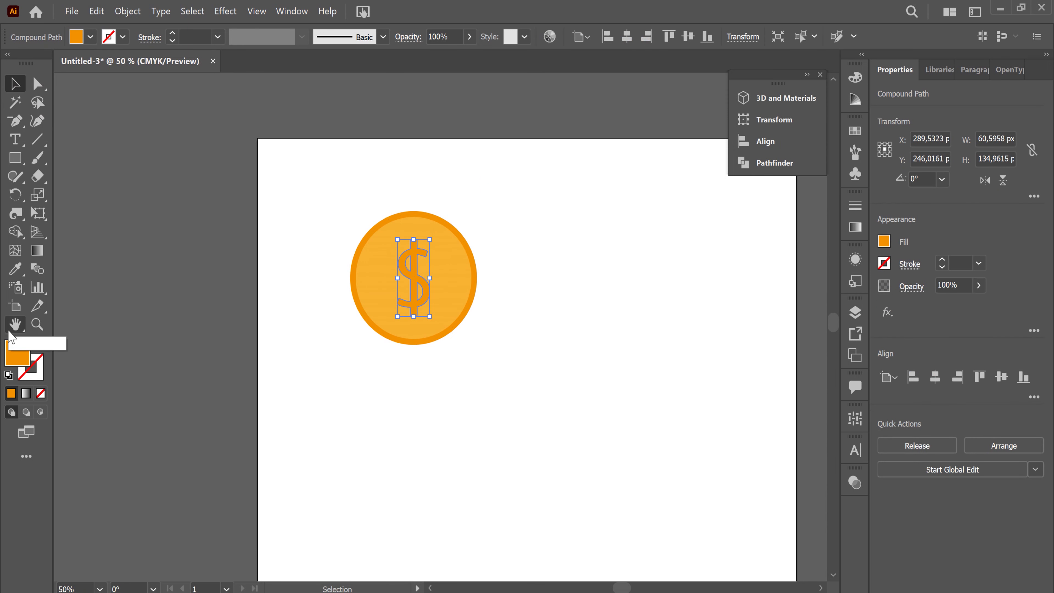
double_click(23, 357)
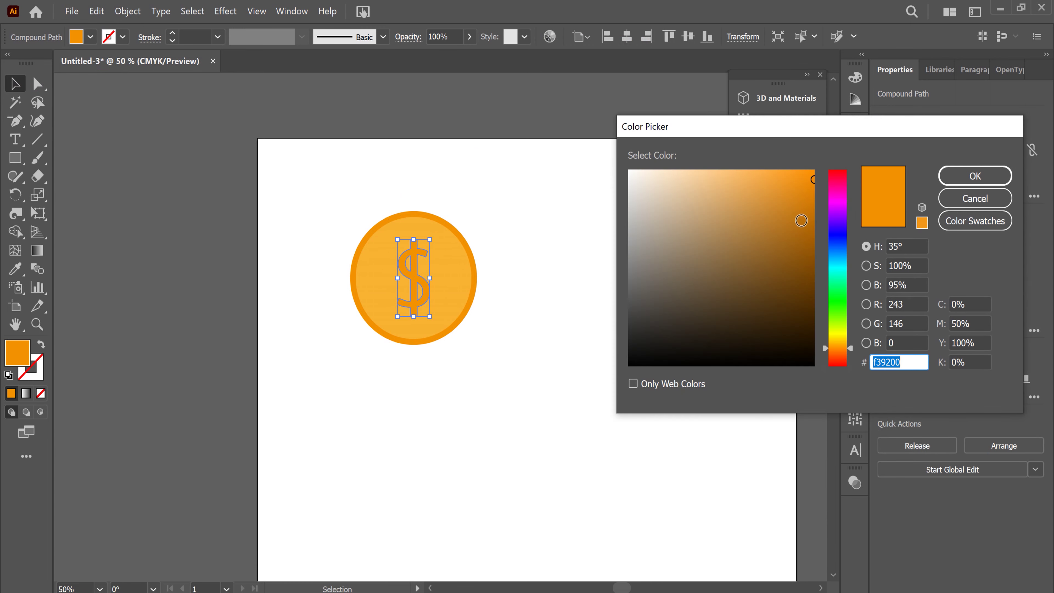
left_click(813, 184)
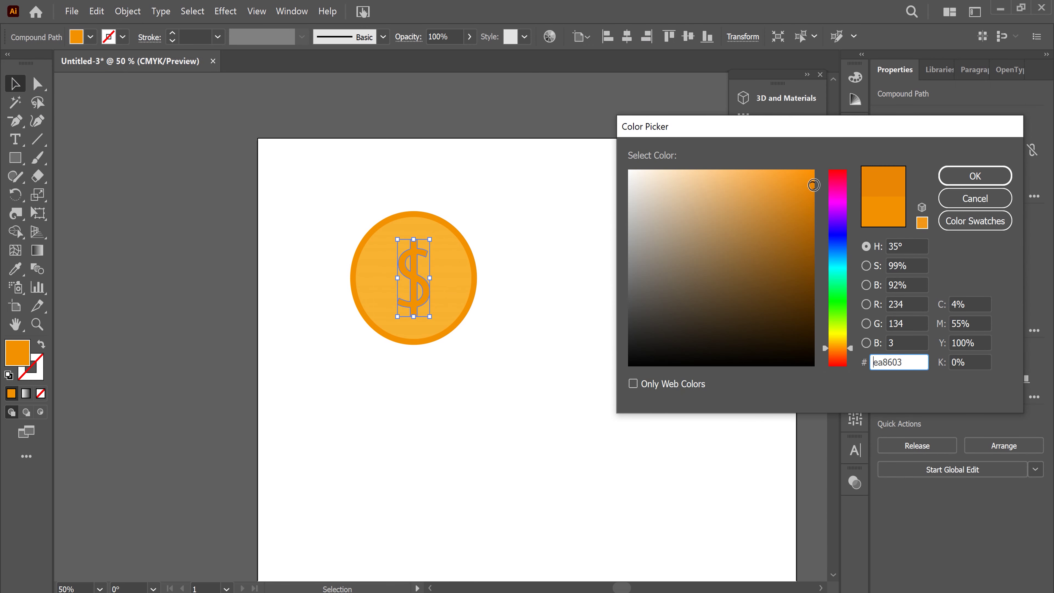
left_click(975, 176)
- Enlarge the dollar sign to about 75 × 167 px and select it with the coin
left_click(517, 368)
left_click(424, 292)
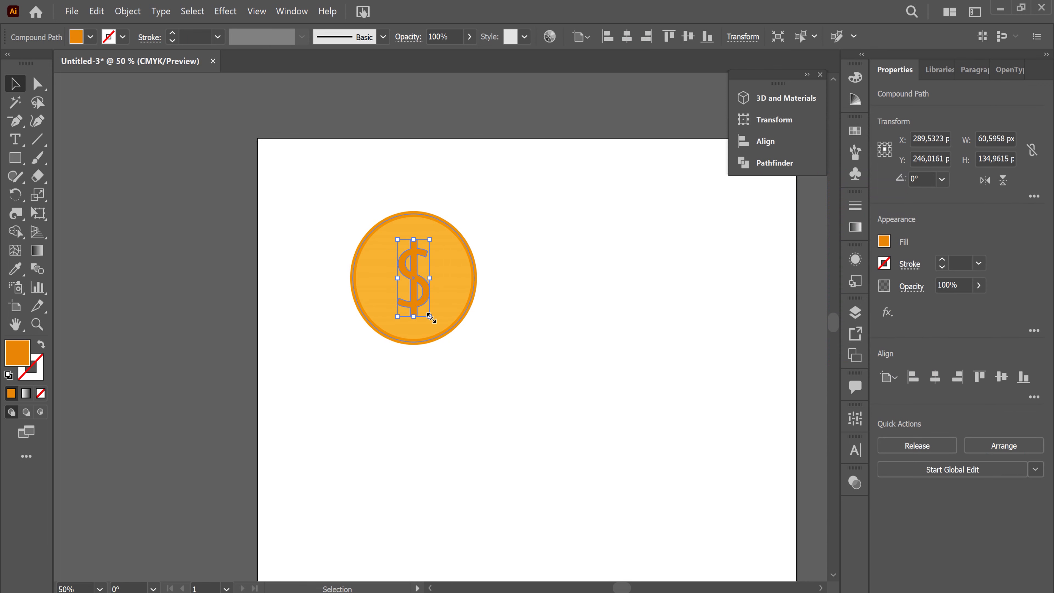
left_click_drag(427, 317, 437, 334)
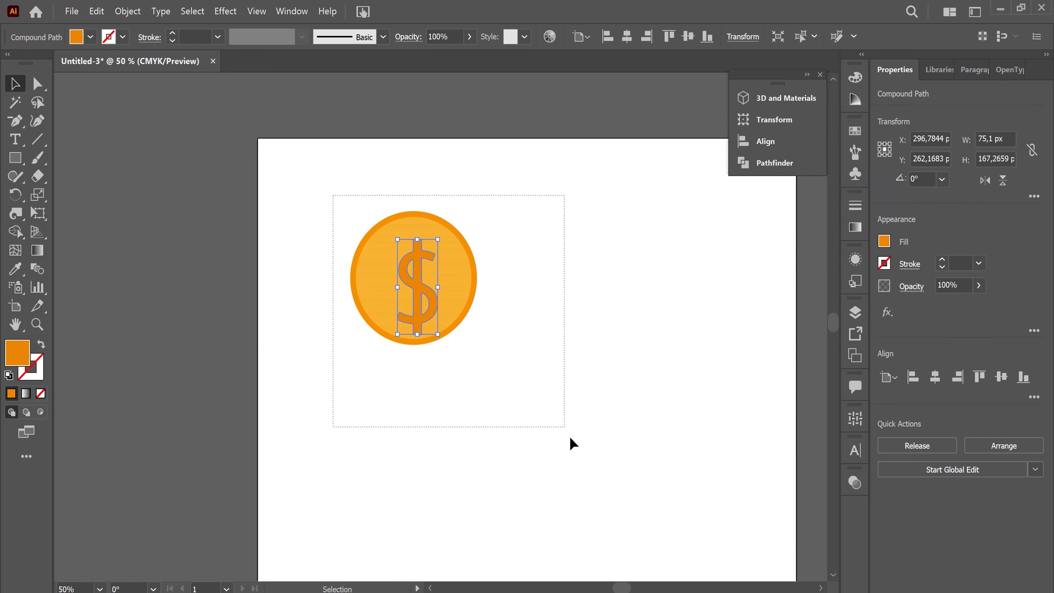
left_click_drag(345, 183, 530, 388)
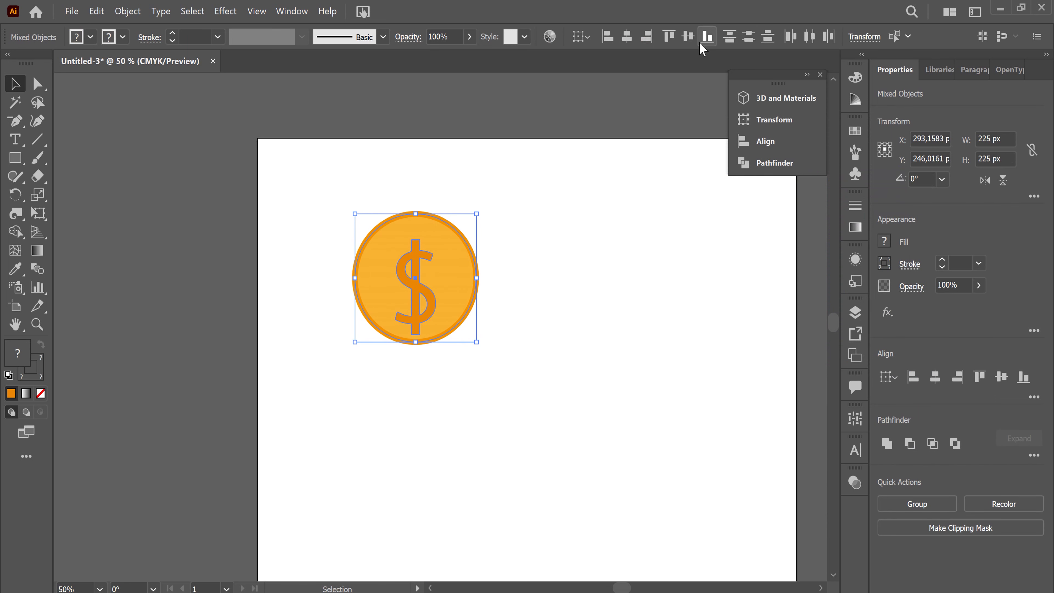
- Vertically centre the dollar sign on the coin and group them together
left_click(687, 36)
left_click(641, 295)
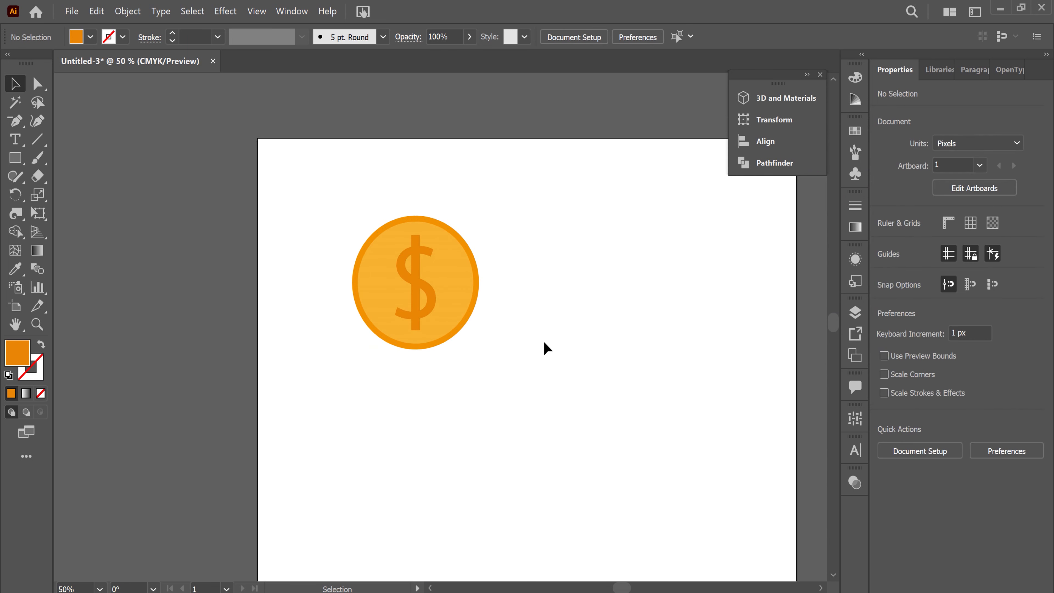
left_click_drag(324, 186, 495, 377)
right_click(420, 289)
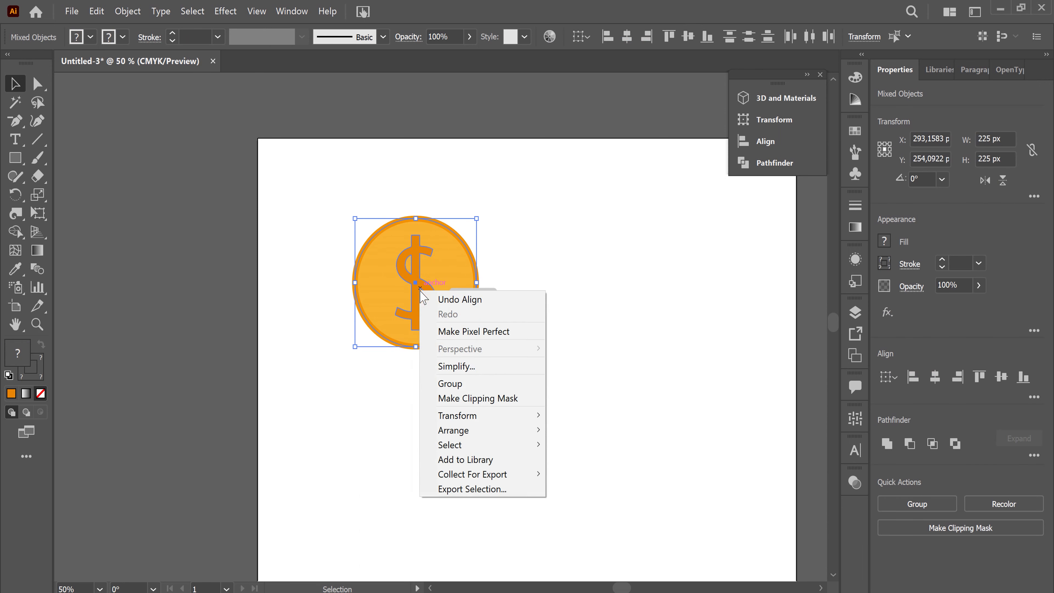
left_click(450, 383)
left_click(580, 353)
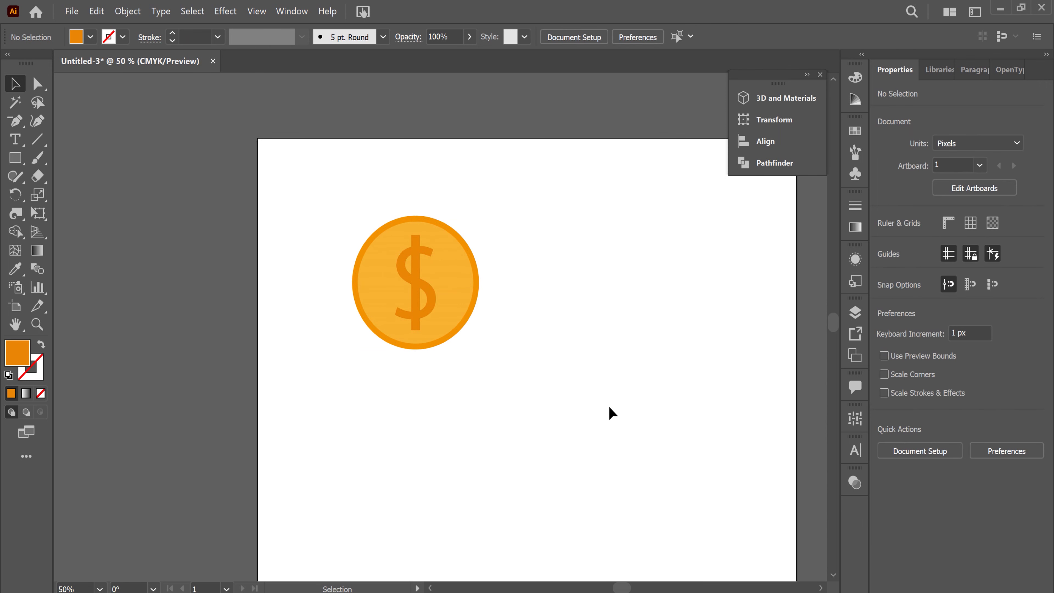
left_click_drag(612, 412, 546, 336)
left_click(405, 216)
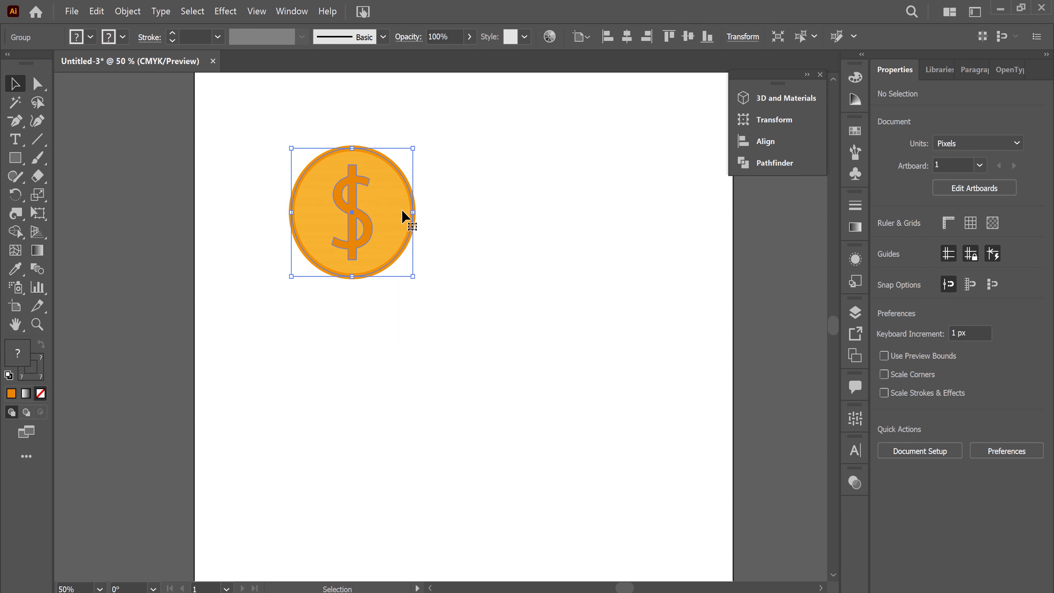
- Apply a 3D Inflate with 57% volume and the Isometric Right rotation preset
left_click(787, 98)
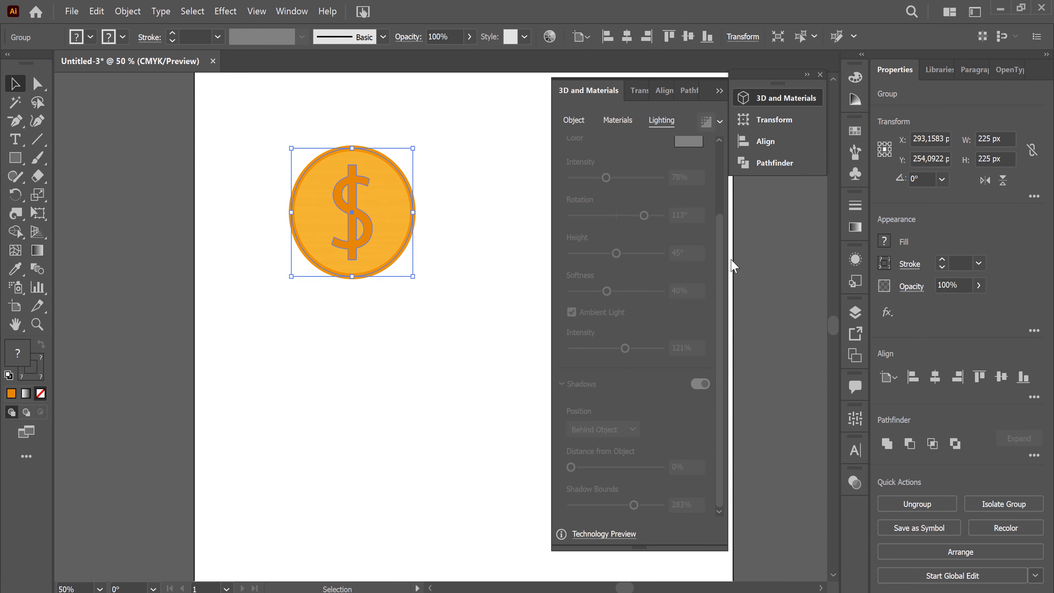
left_click(574, 120)
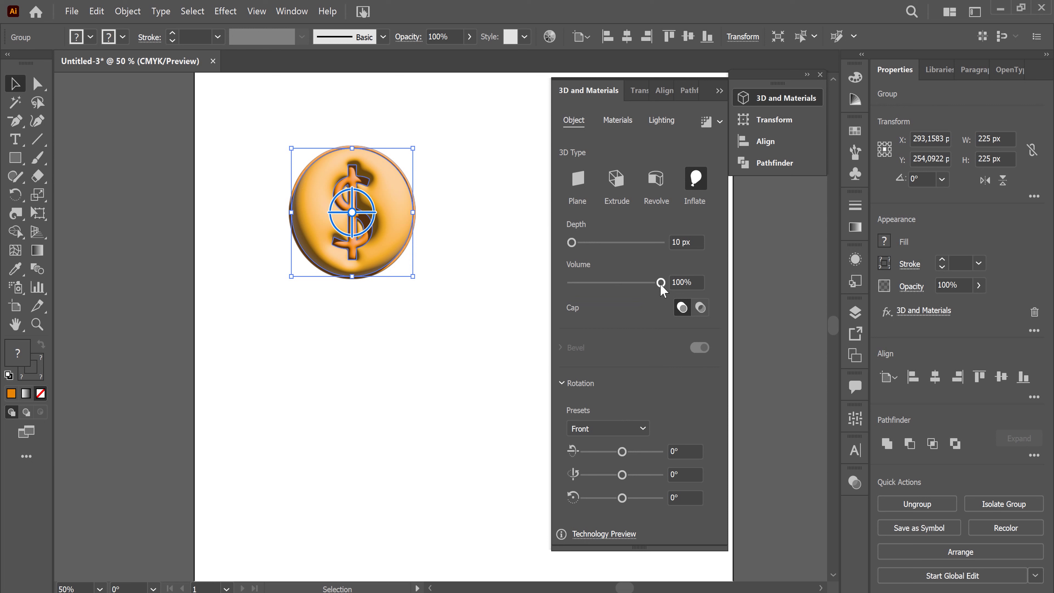
left_click_drag(661, 282, 622, 286)
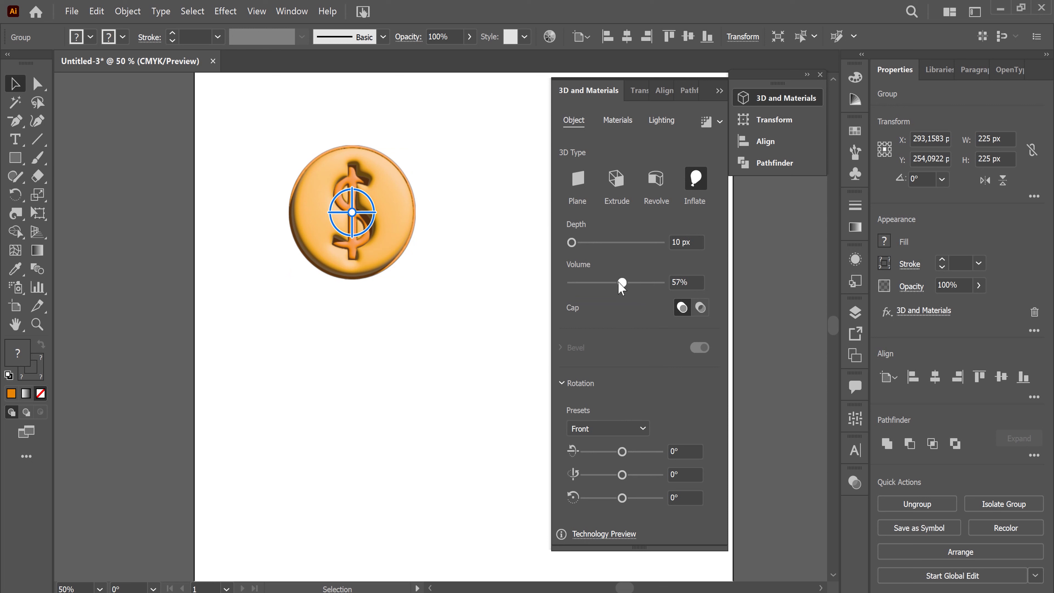
left_click(622, 428)
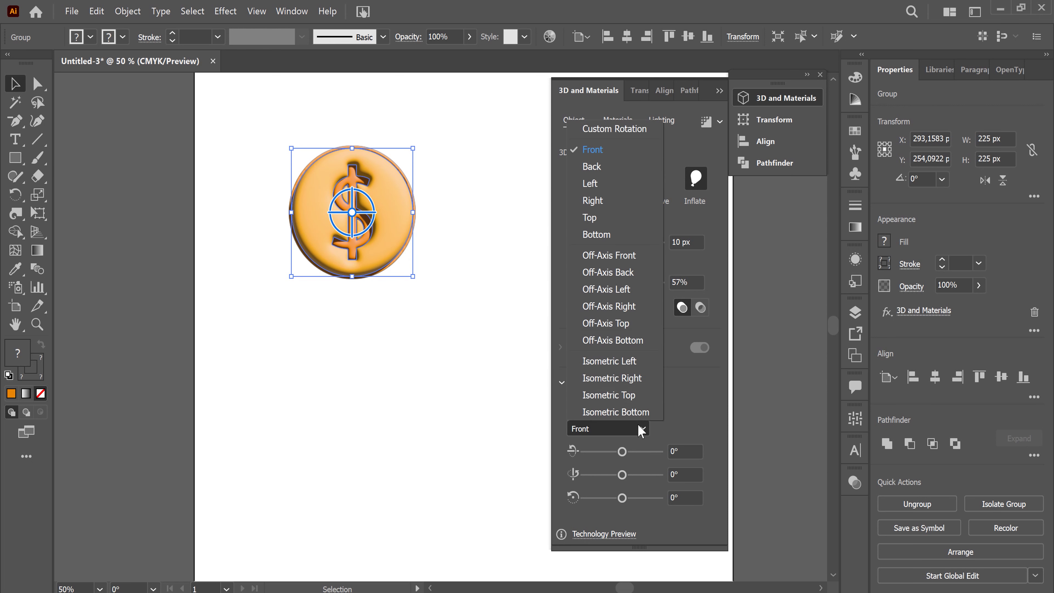
left_click(642, 396)
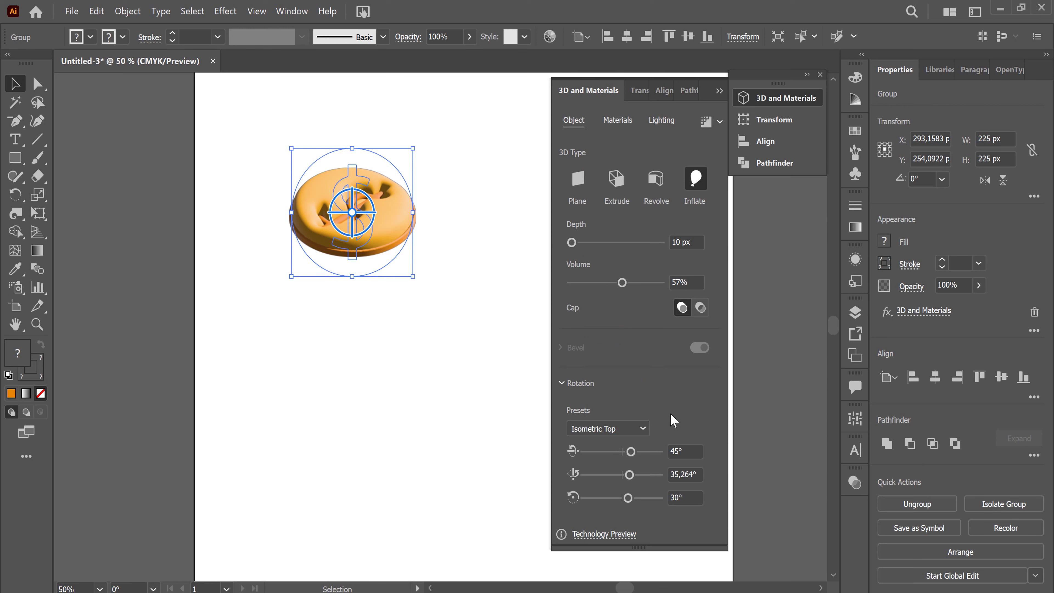
left_click(643, 431)
left_click(636, 358)
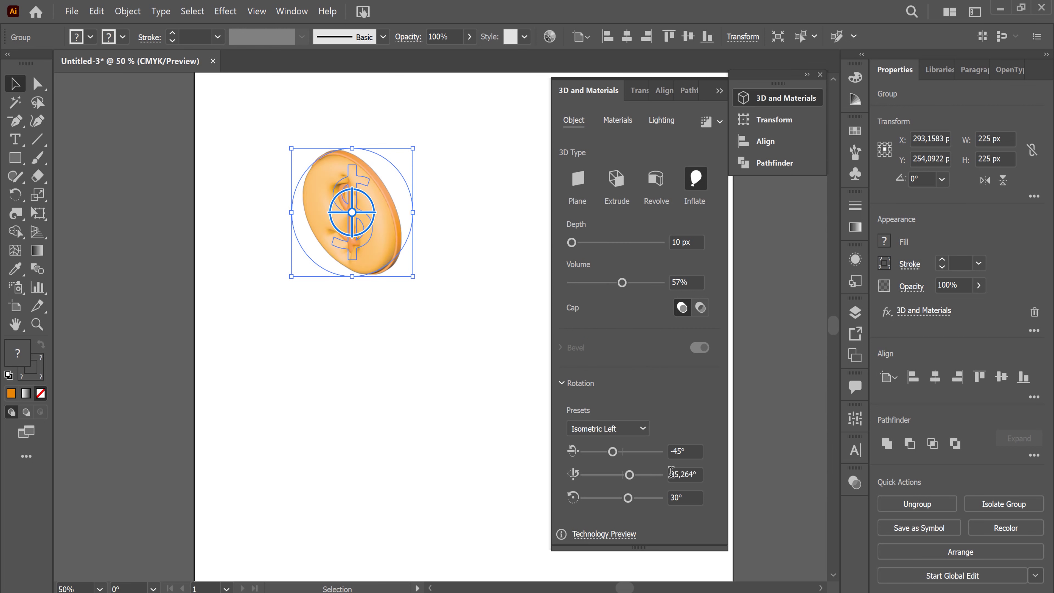
left_click(643, 432)
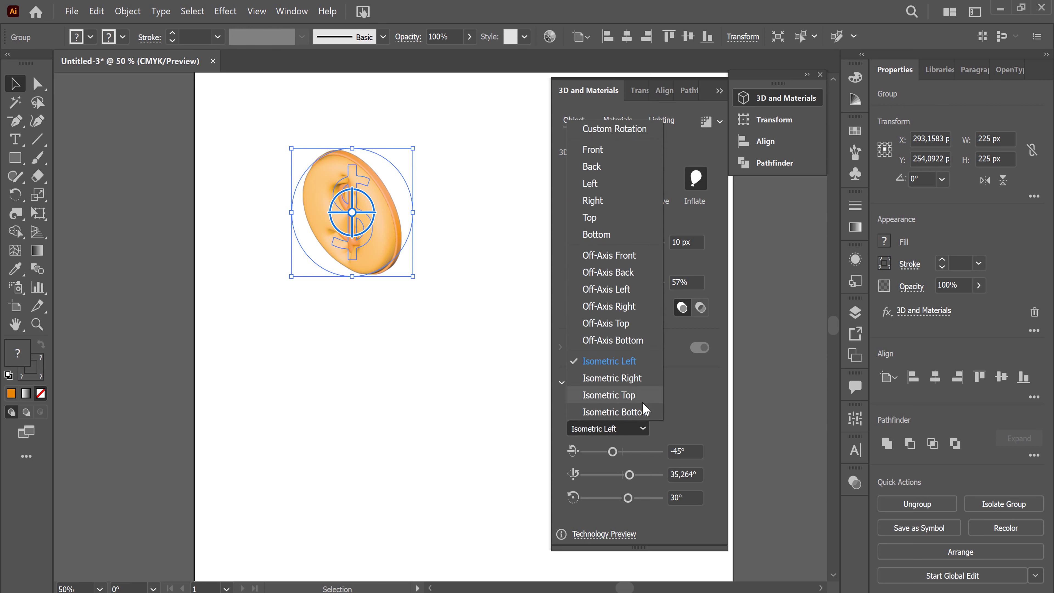
left_click(641, 383)
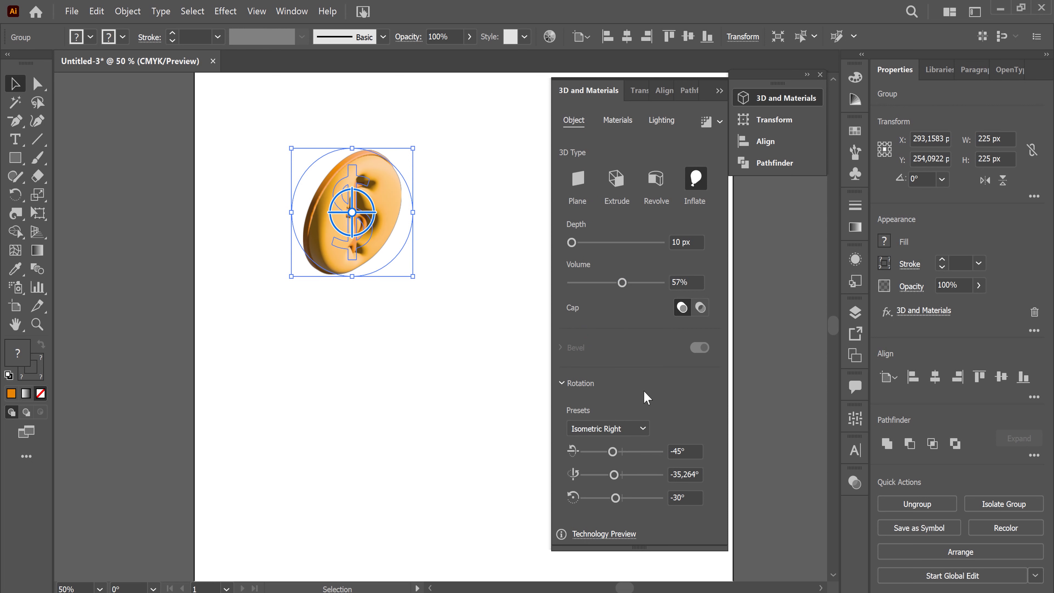
- Rotate the coin to a more frontal angle, then set depth 30 px and volume 40%
mouse_move(353, 214)
left_mouse_down()
mouse_move(340, 190)
mouse_move(342, 199)
left_mouse_up()
left_click_drag(621, 283, 595, 283)
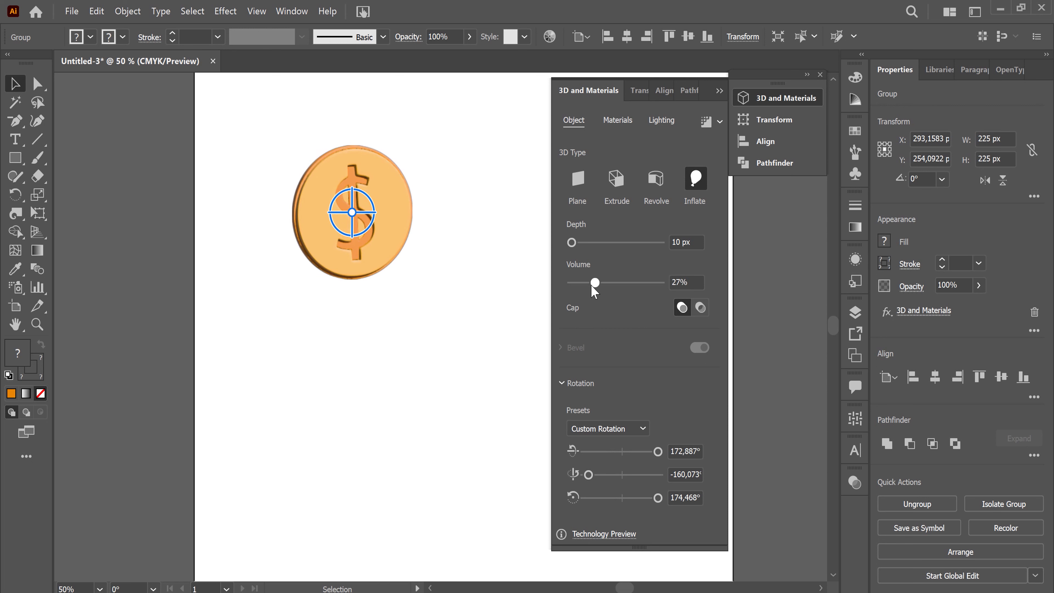
left_click_drag(572, 242, 580, 244)
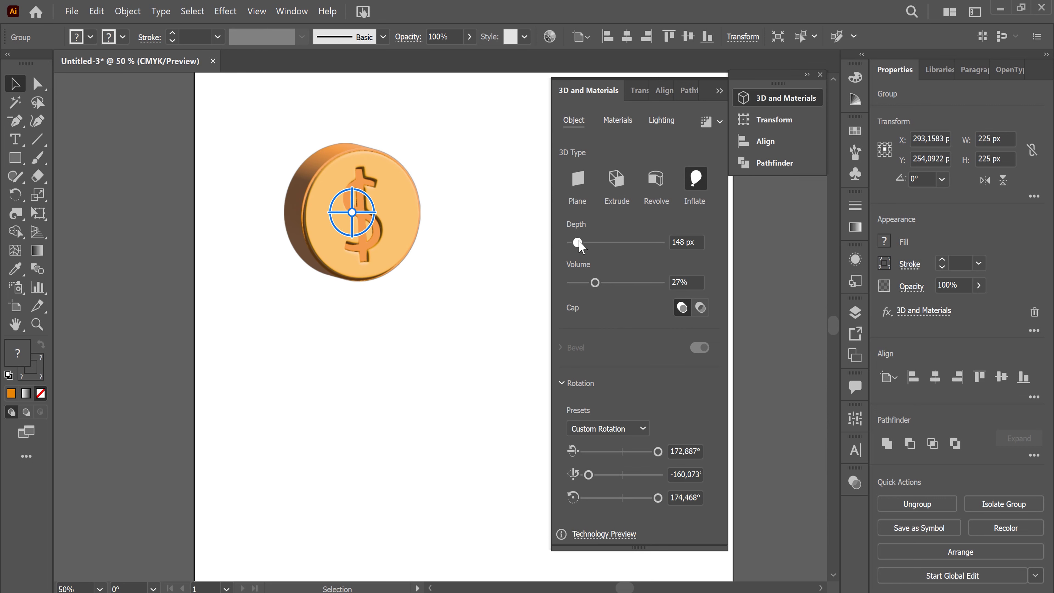
double_click(681, 241)
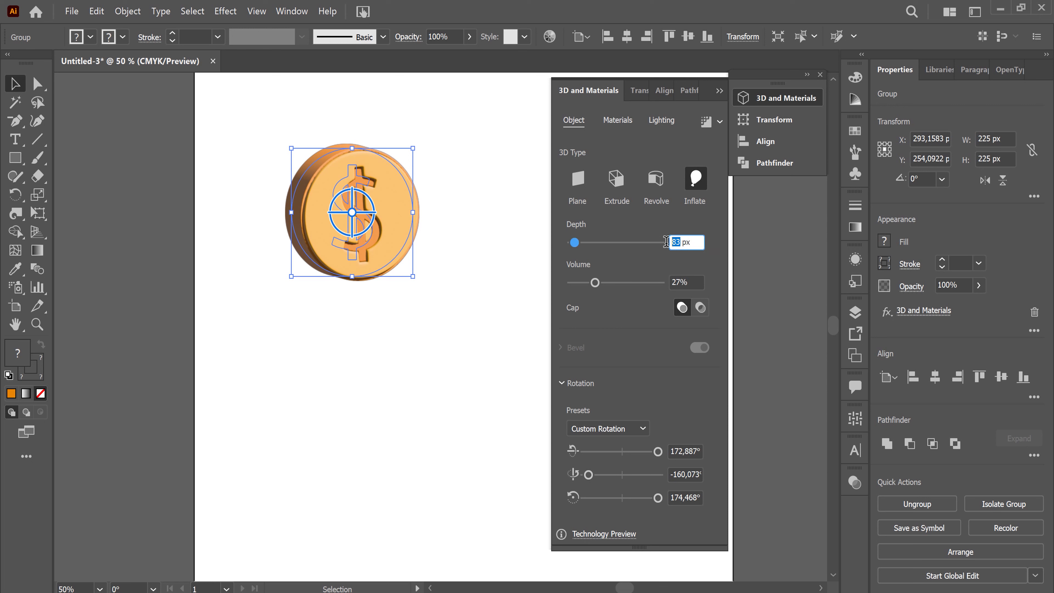
type("3")
type("0")
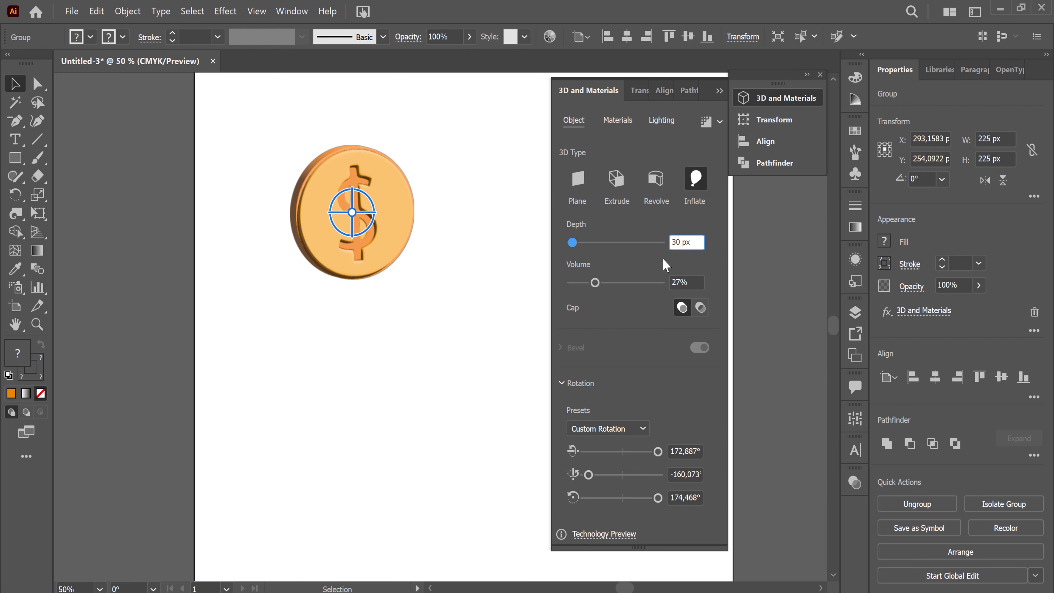
left_click_drag(595, 283, 608, 282)
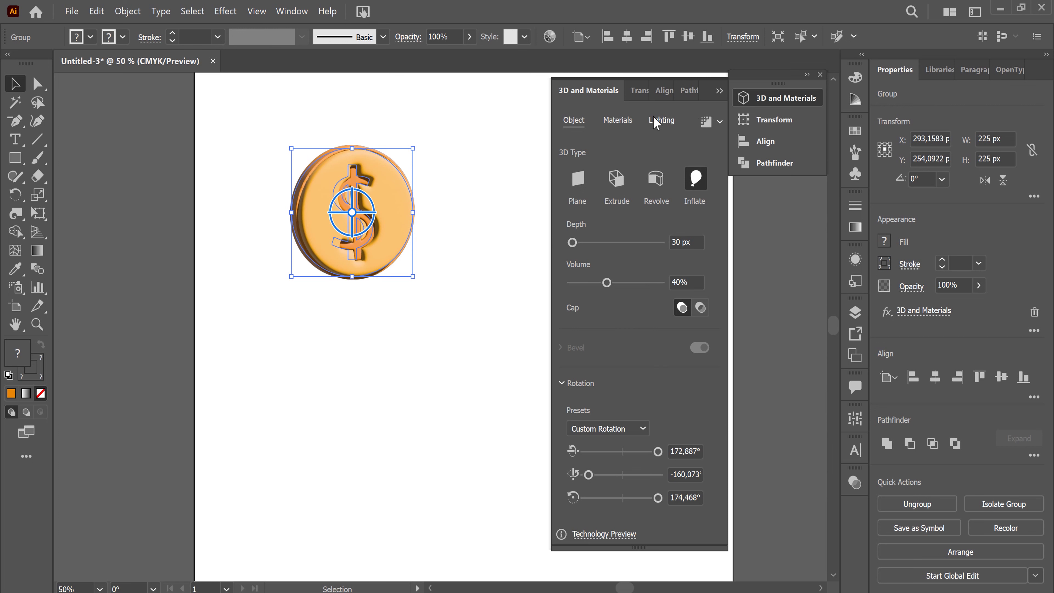
- Raise ambient light to 92% and render with ray tracing at High quality
left_click(659, 122)
left_click_drag(593, 437, 613, 438)
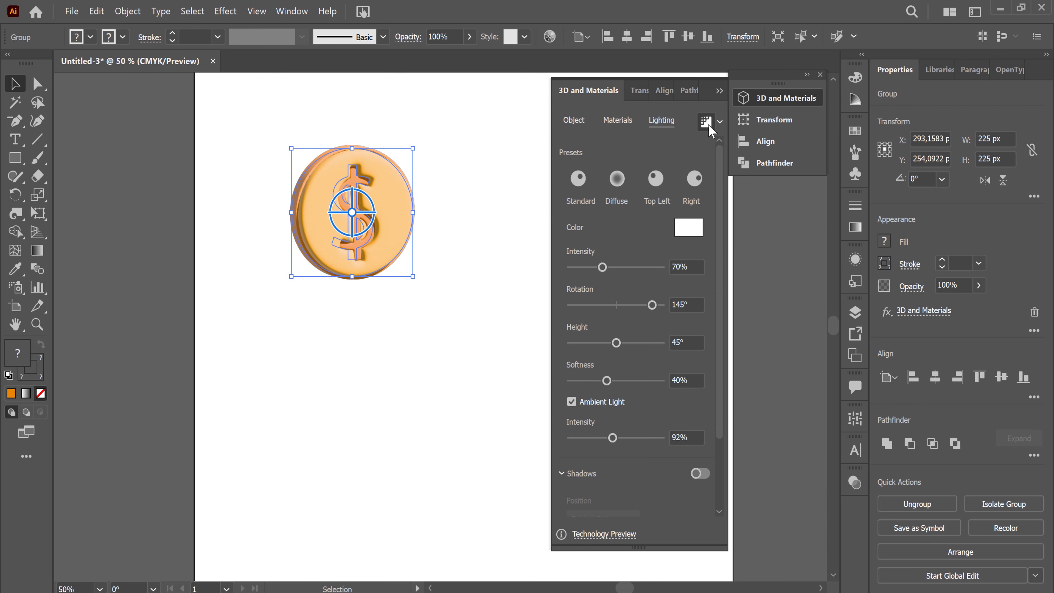
left_click(717, 122)
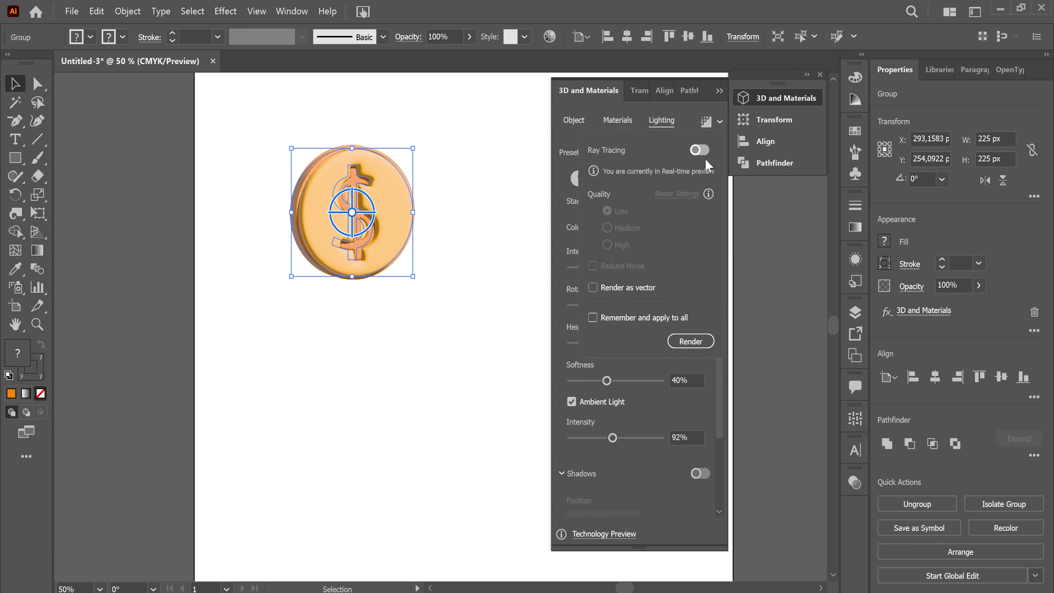
left_click(710, 149)
left_click(606, 245)
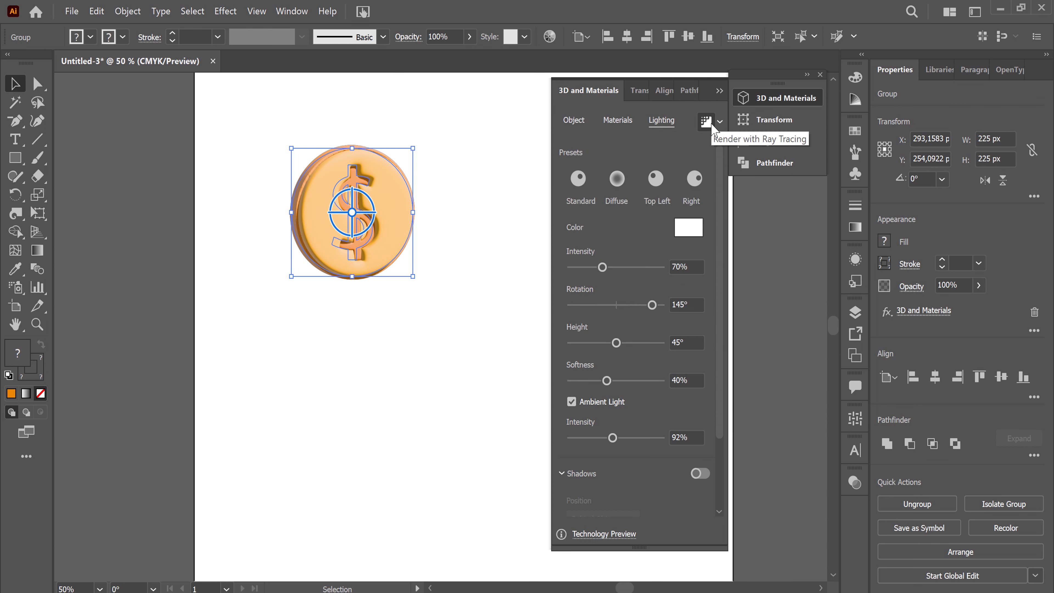
left_click(710, 123)
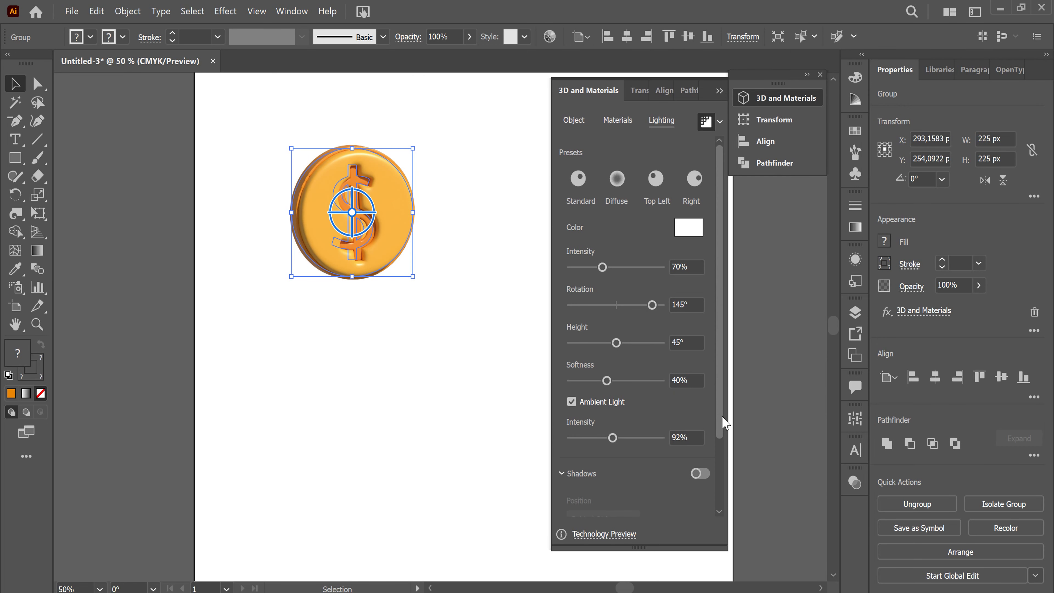
left_click_drag(719, 431, 719, 496)
- Enable a below-object cast shadow, rotate the light to 50°, and widen the shadow bounds
left_click(700, 383)
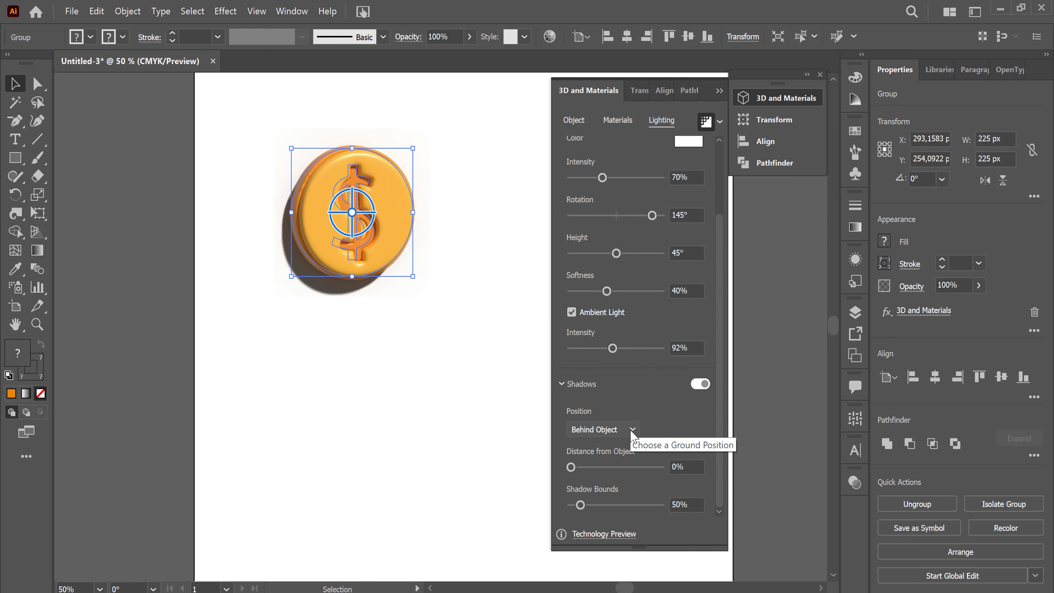
left_click(631, 433)
left_click(630, 461)
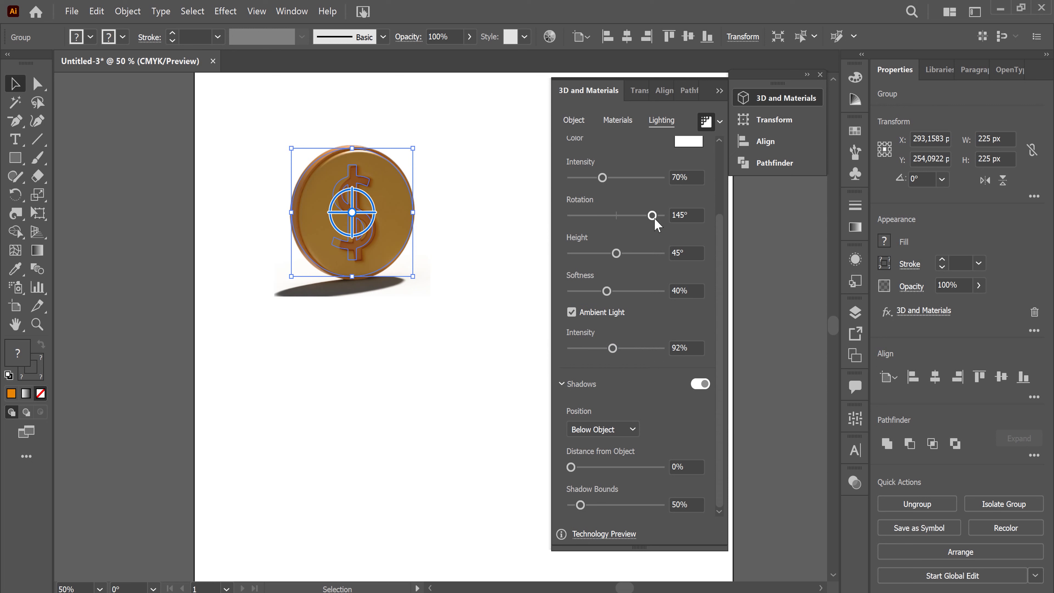
mouse_move(644, 216)
left_mouse_down()
mouse_move(611, 224)
mouse_move(627, 231)
left_mouse_up()
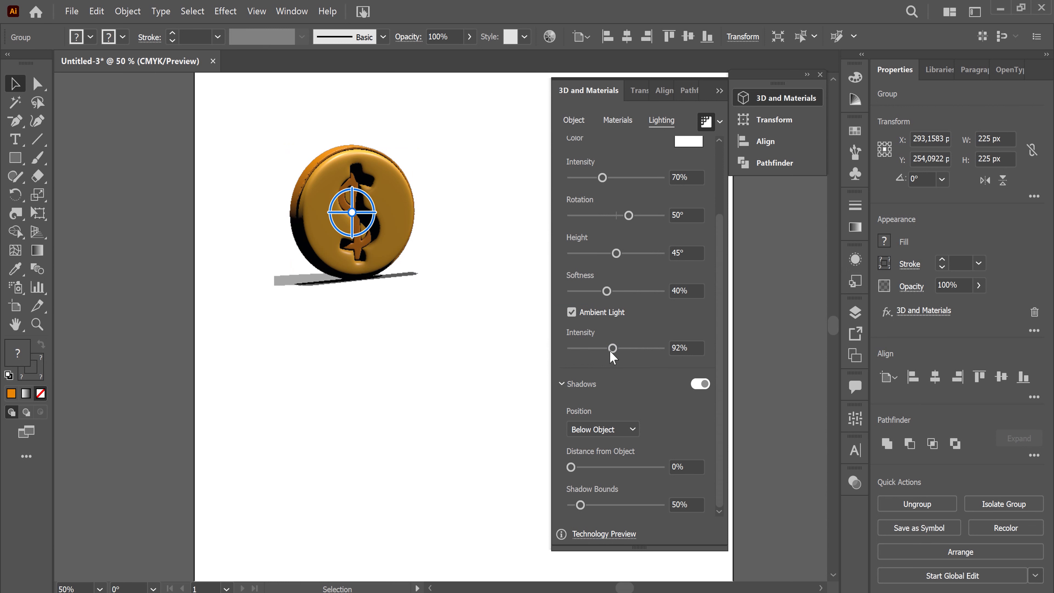
left_click(647, 467)
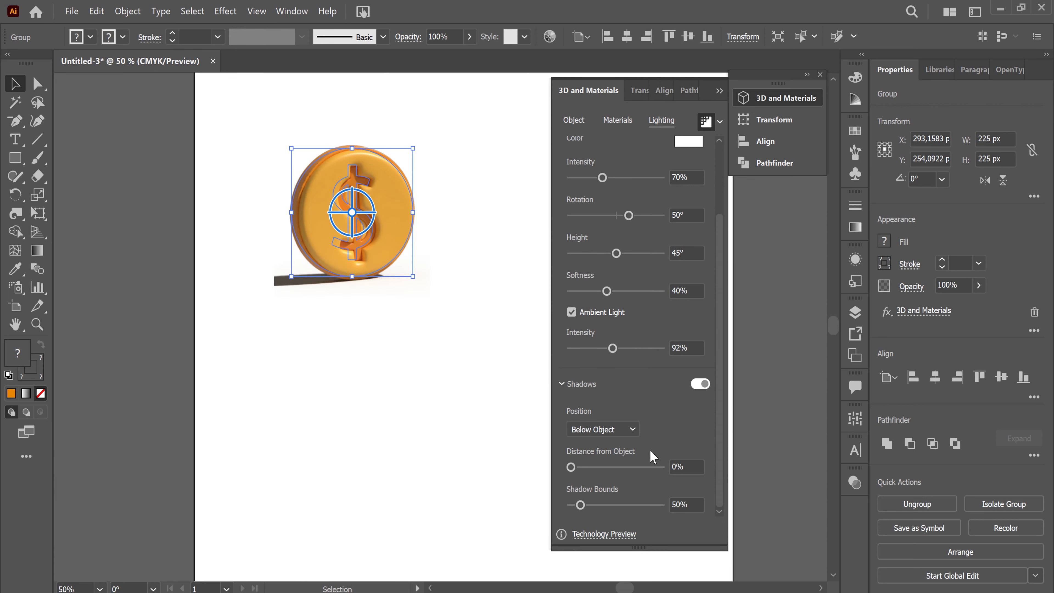
left_click_drag(580, 504, 636, 512)
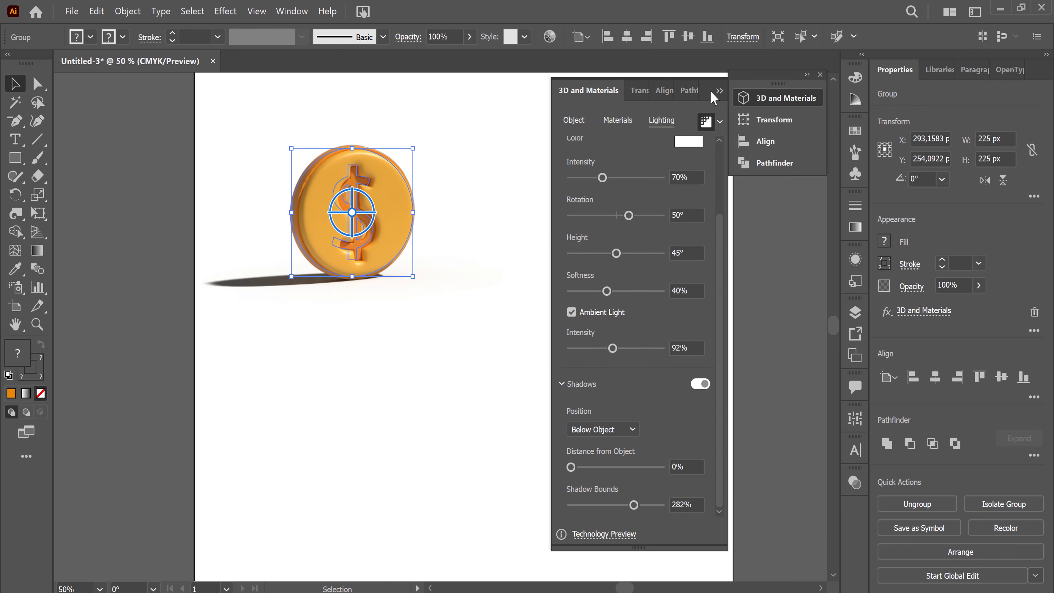
- Collapse the 3D and Materials panel and deselect the coin
left_click(651, 186)
left_click(529, 371)
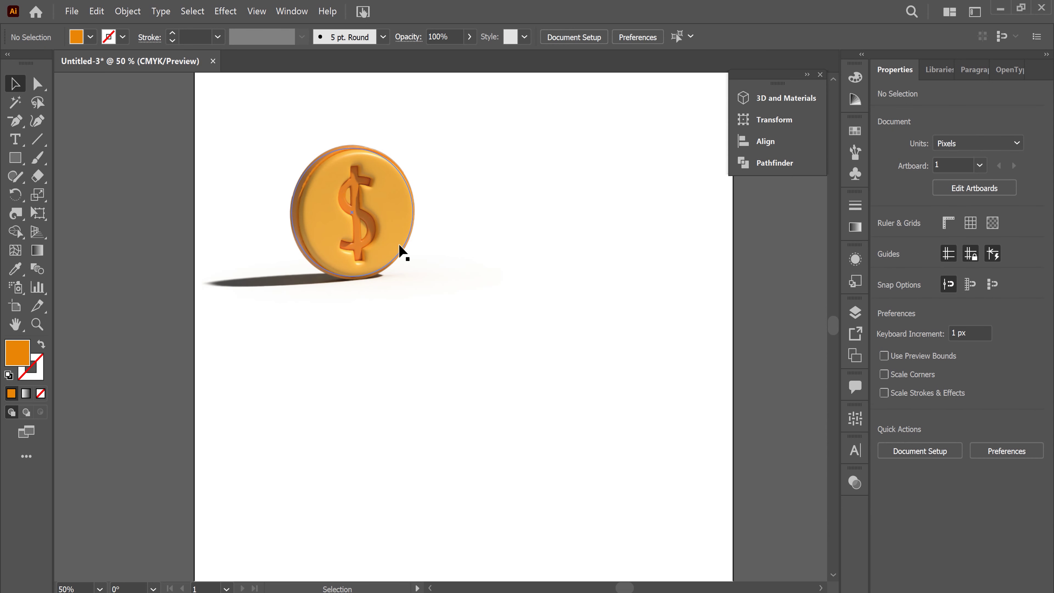
- Move the coin and its shadow toward the artboard centre and zoom out to the whole artboard
left_click_drag(399, 248, 515, 369)
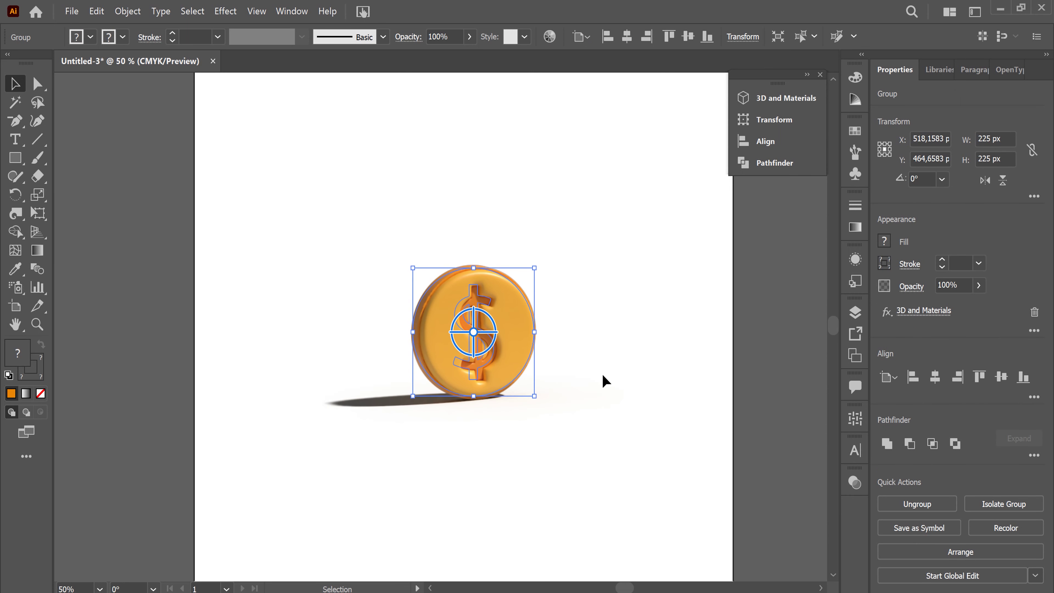
left_click(664, 407)
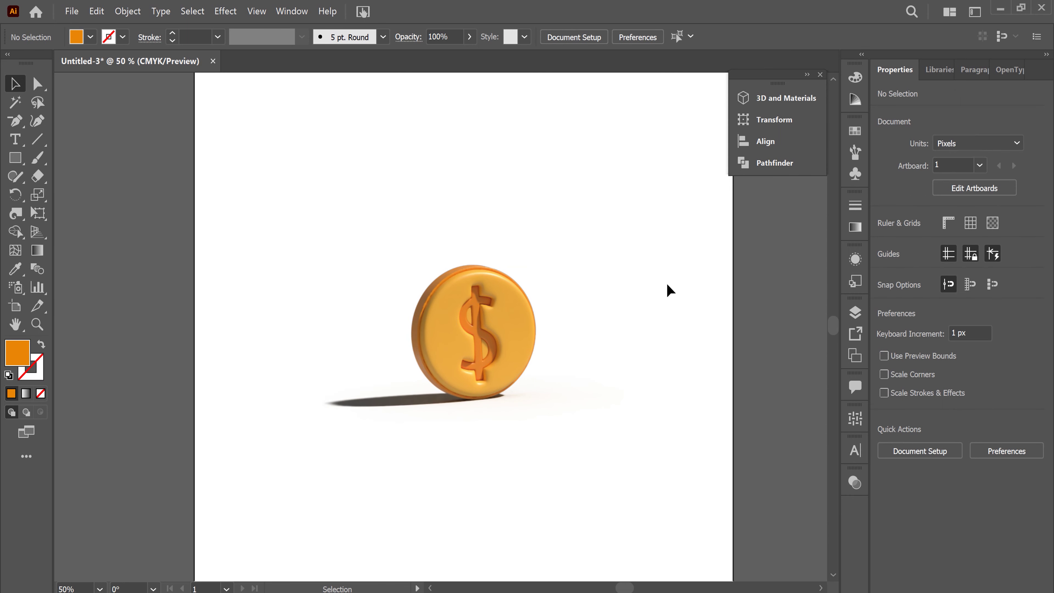
key("ctrl+minus")
left_click(15, 158)
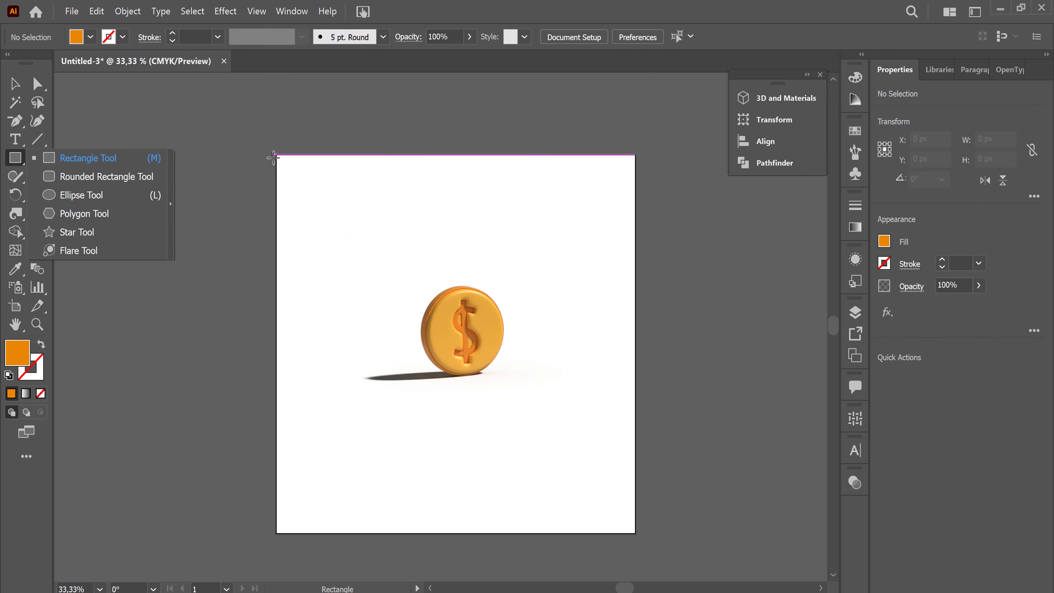
- Draw a 1000 px square covering the artboard and send it behind the coin
left_click_drag(273, 157, 635, 533)
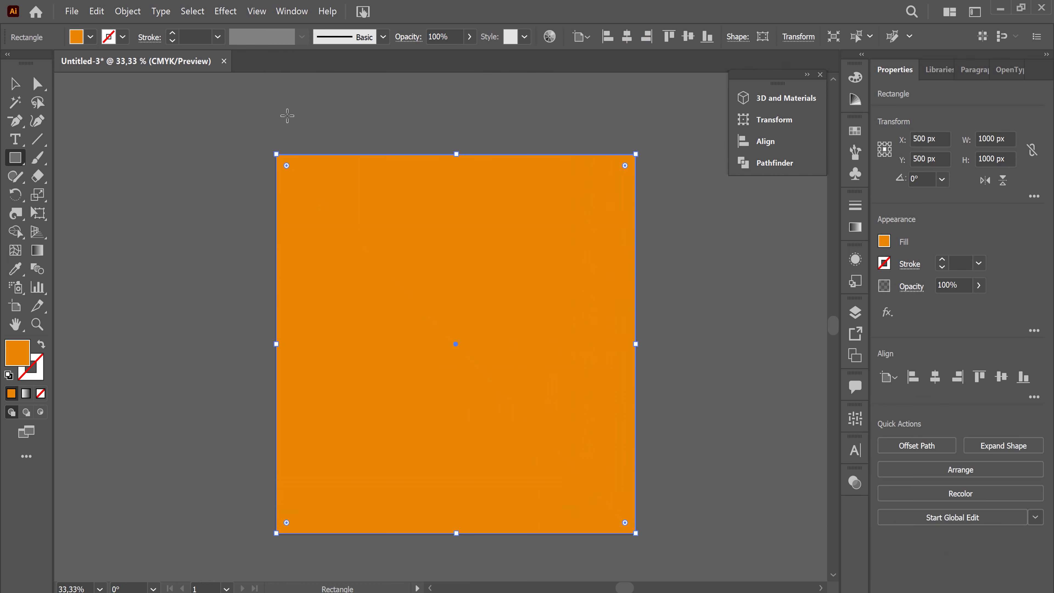
left_click(16, 85)
right_click(584, 249)
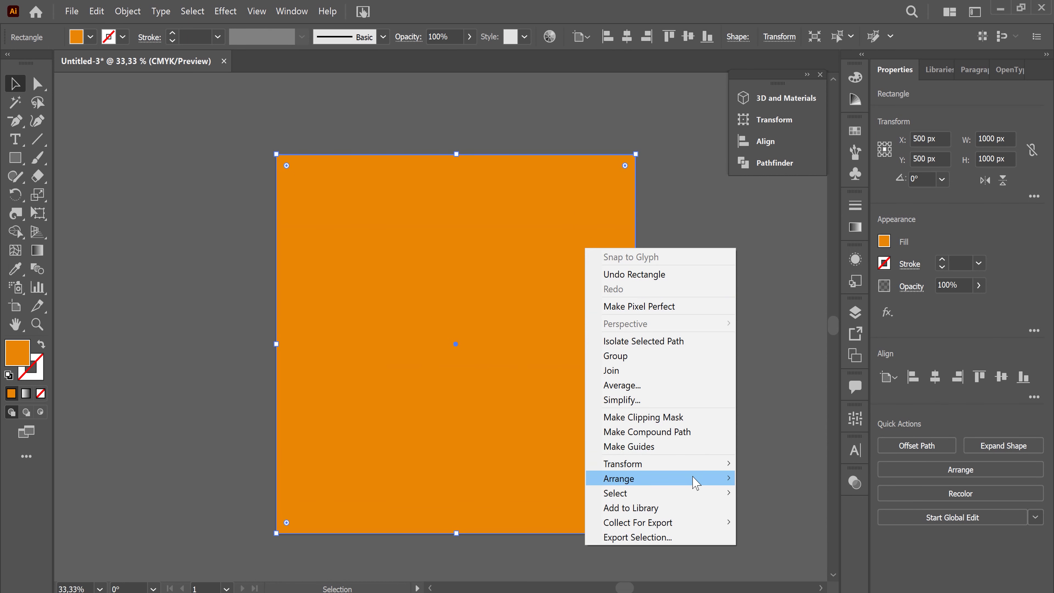
mouse_move(625, 478)
left_click(756, 522)
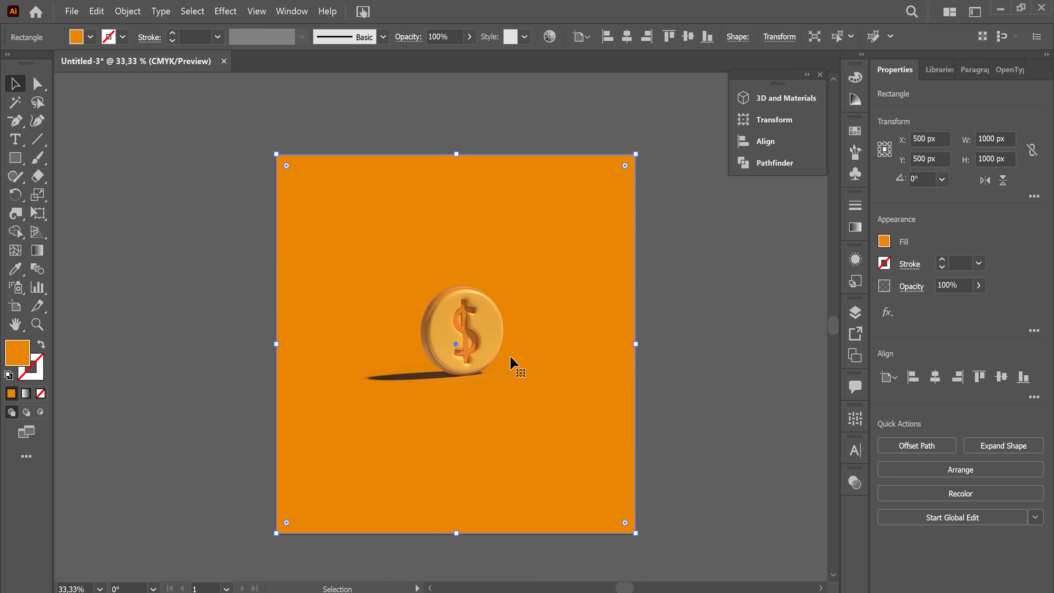
- Fill the background square with darker orange d87600
double_click(23, 355)
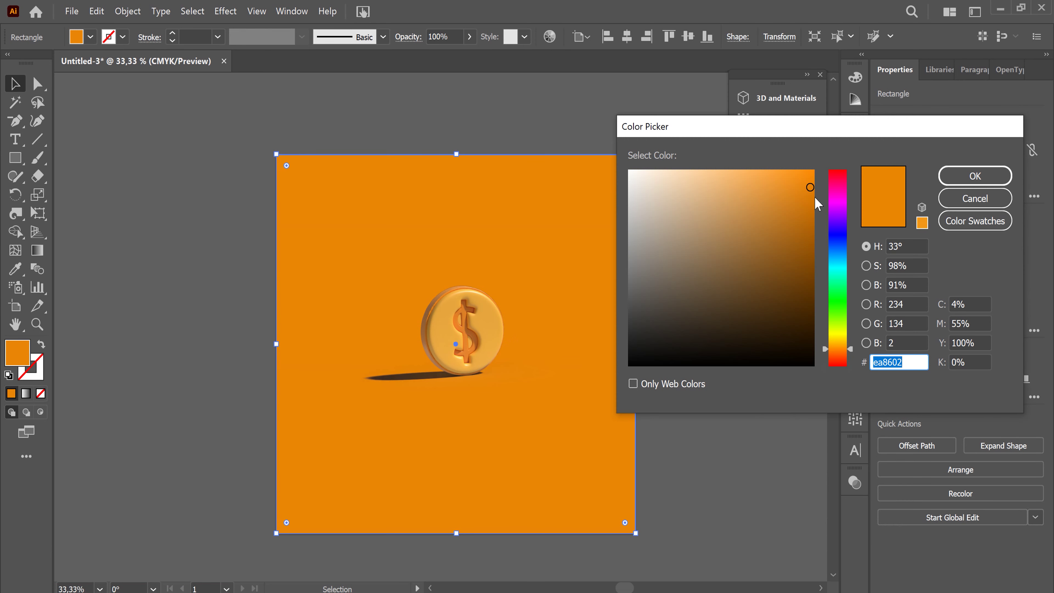
left_click_drag(815, 198, 816, 199)
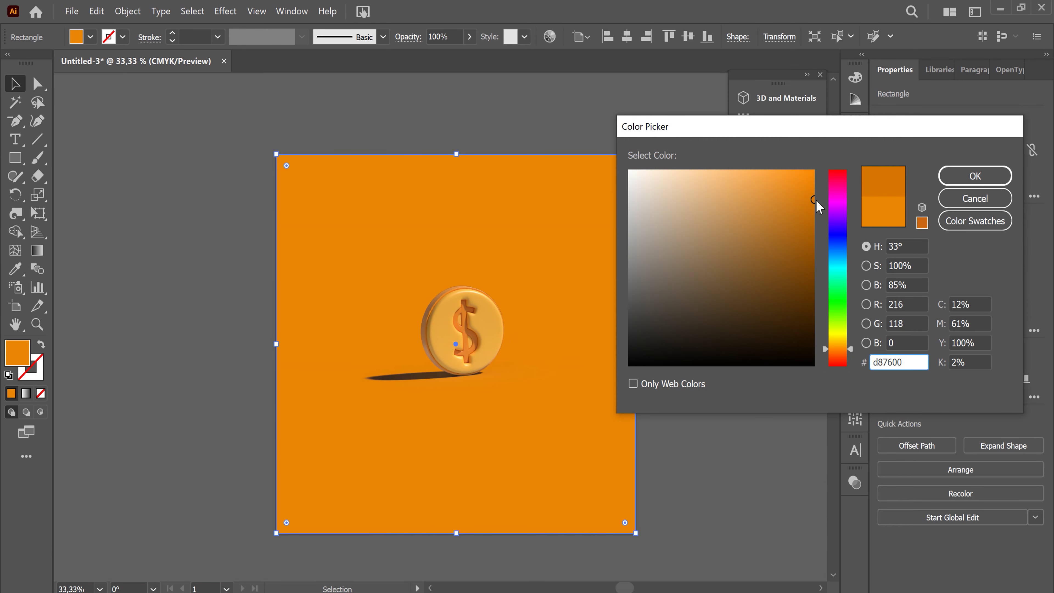
left_click(974, 175)
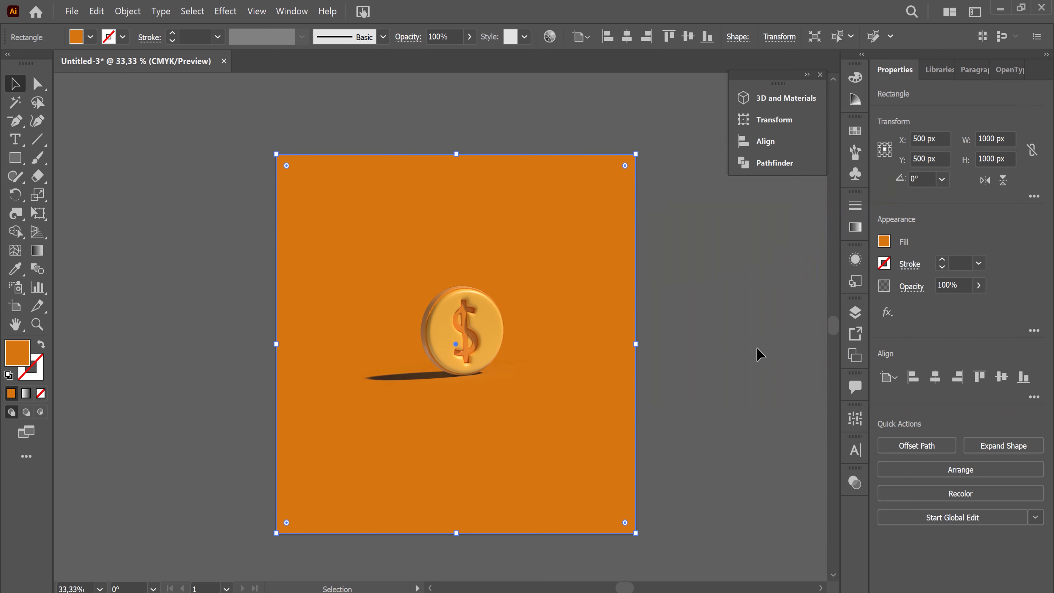
left_click(490, 357)
- Move the coin lower and expand its 3D appearance into an image
left_click_drag(489, 356, 494, 393)
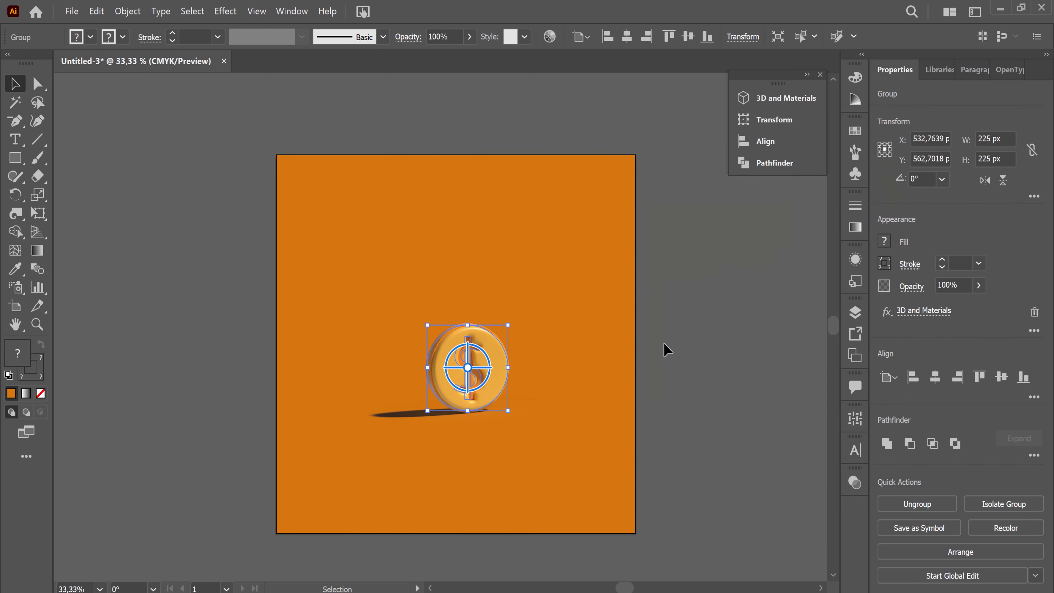
left_click(694, 349)
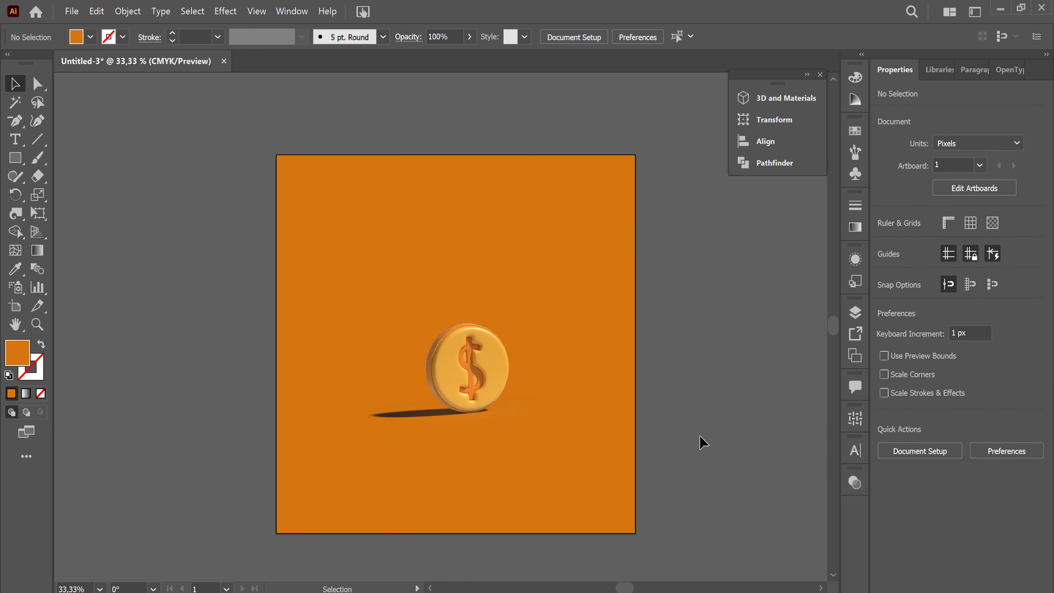
left_click(492, 390)
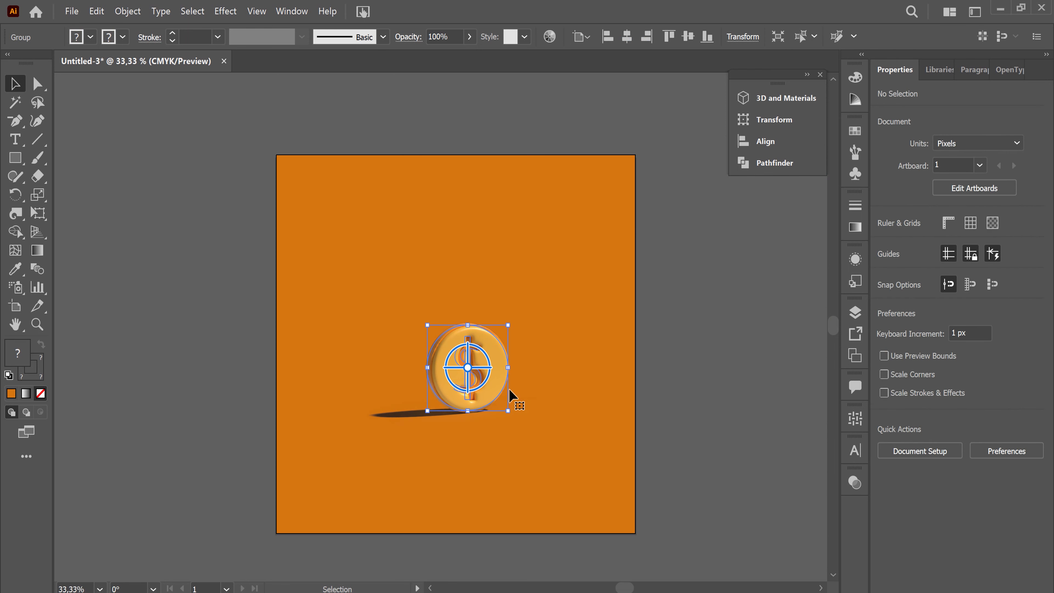
left_click(128, 12)
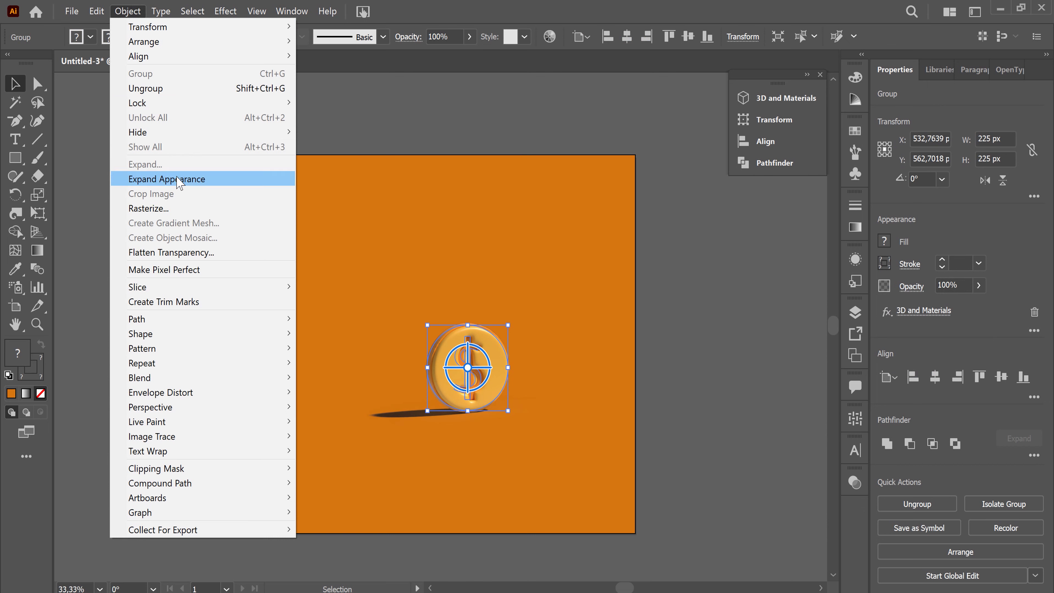
left_click(166, 174)
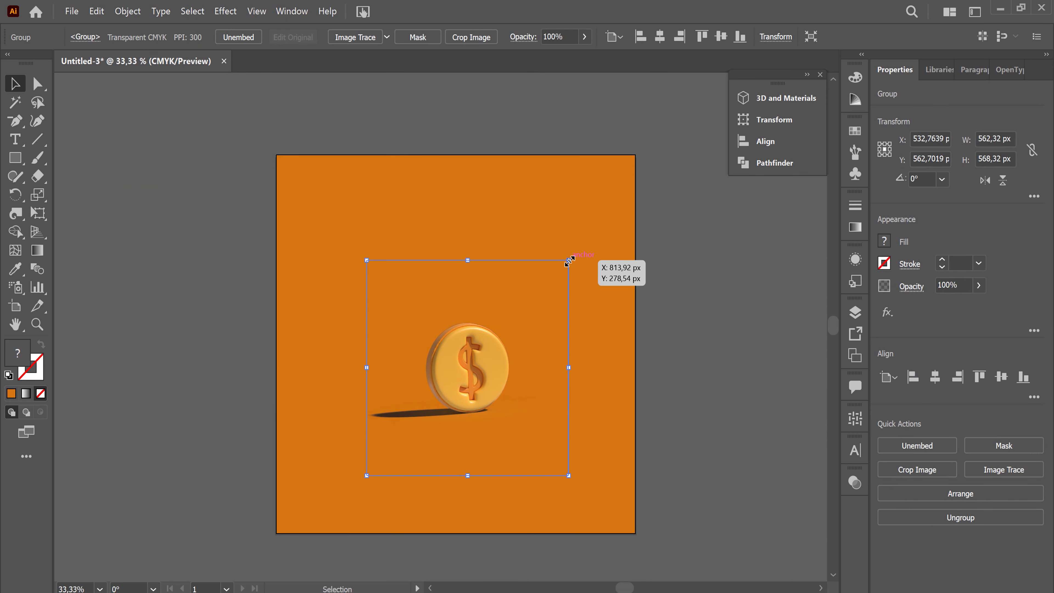
- Enlarge the coin image to about 746 × 754 px and reposition it lower
left_click_drag(569, 260, 610, 218)
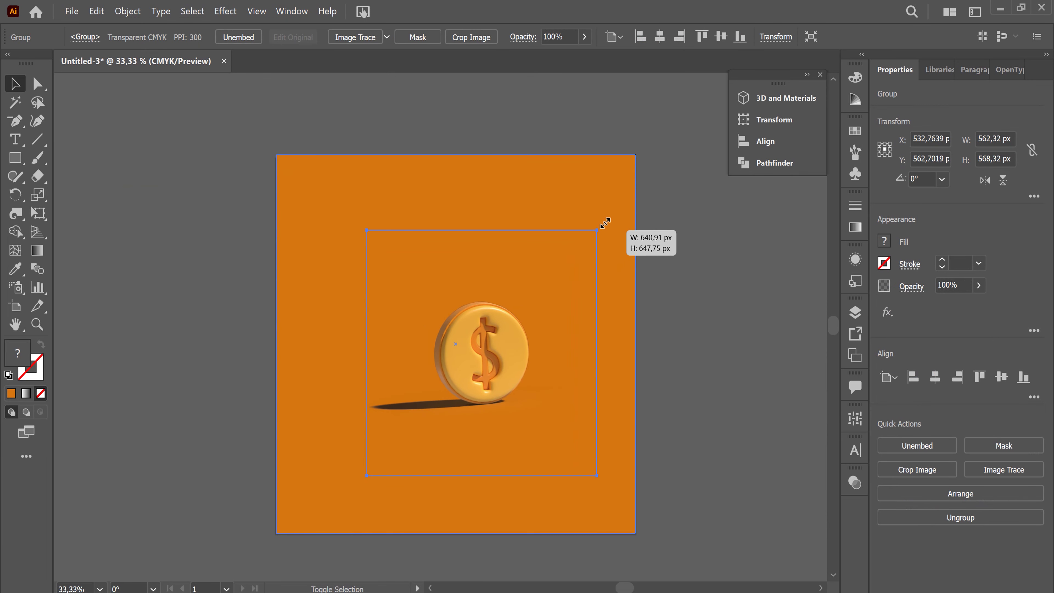
left_click_drag(367, 475, 313, 501)
left_click_drag(503, 372, 501, 399)
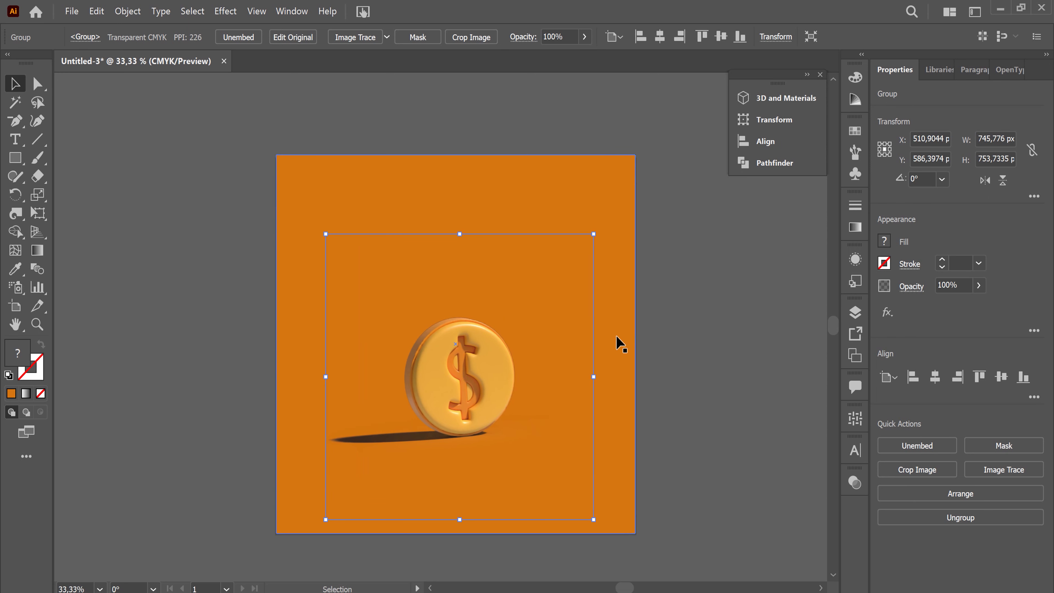
left_click(783, 377)
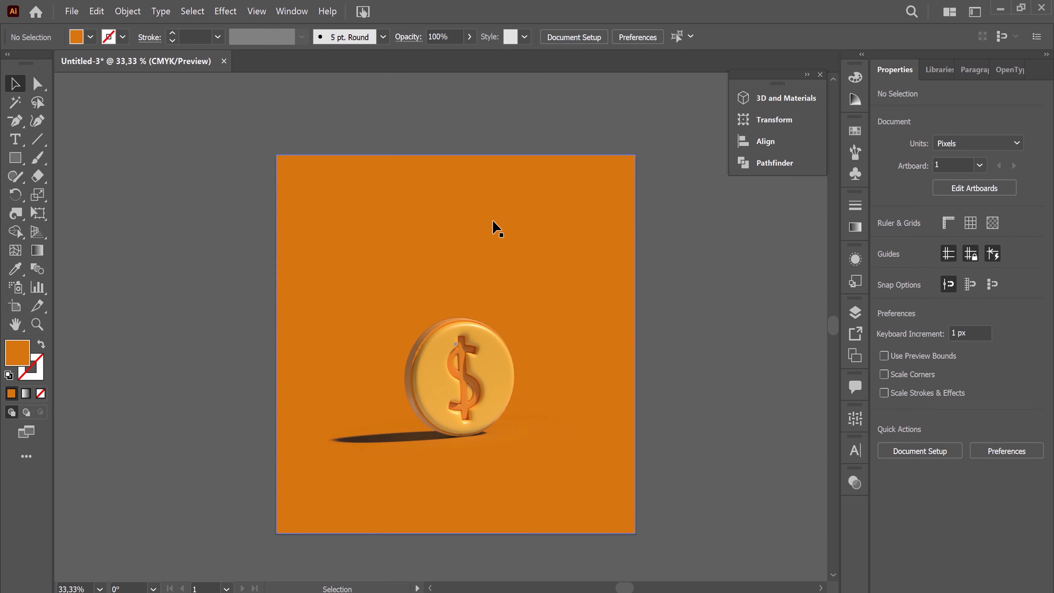
key("ctrl+minus")
key("ctrl+plus")
key("ctrl+plus")
left_click_drag(594, 378, 576, 324)
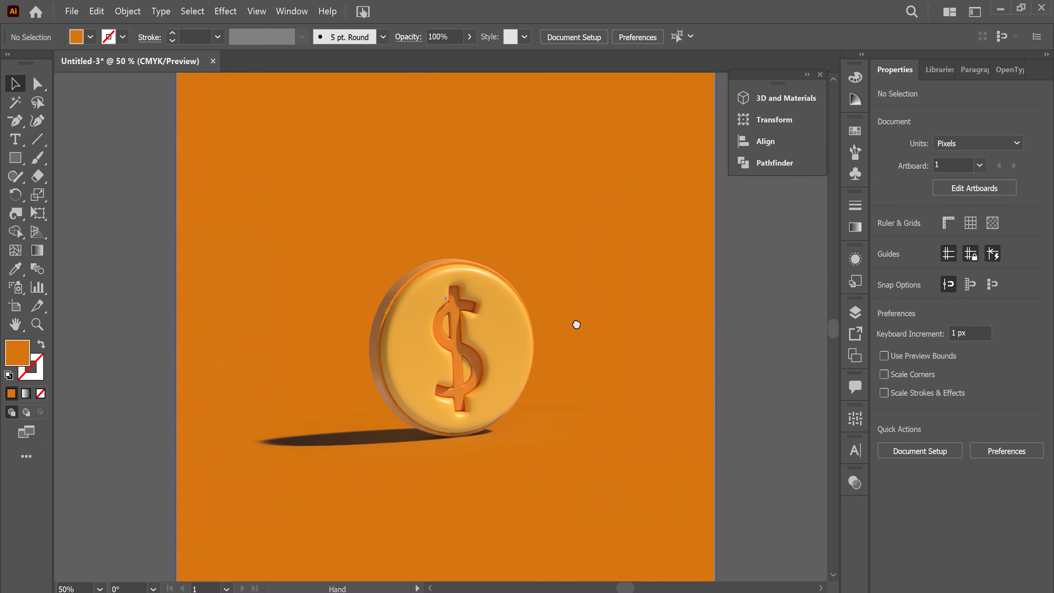